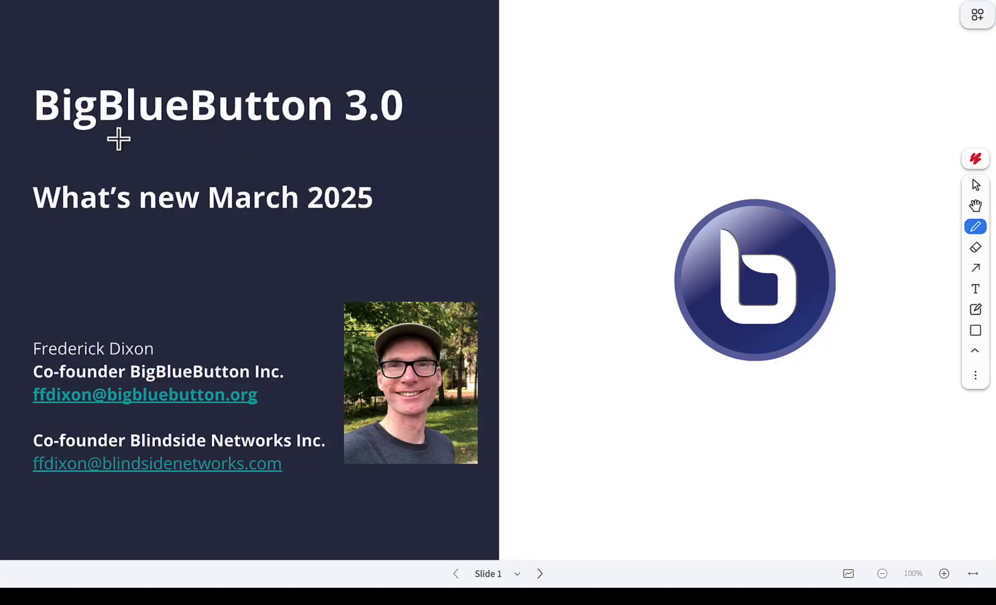
# Underline the BigBlueButton 3.0 title in red, go to Slide 2, and underline 'delete and emojis'.
pyautogui.moveTo(116, 136); pyautogui.dragTo(428, 135)
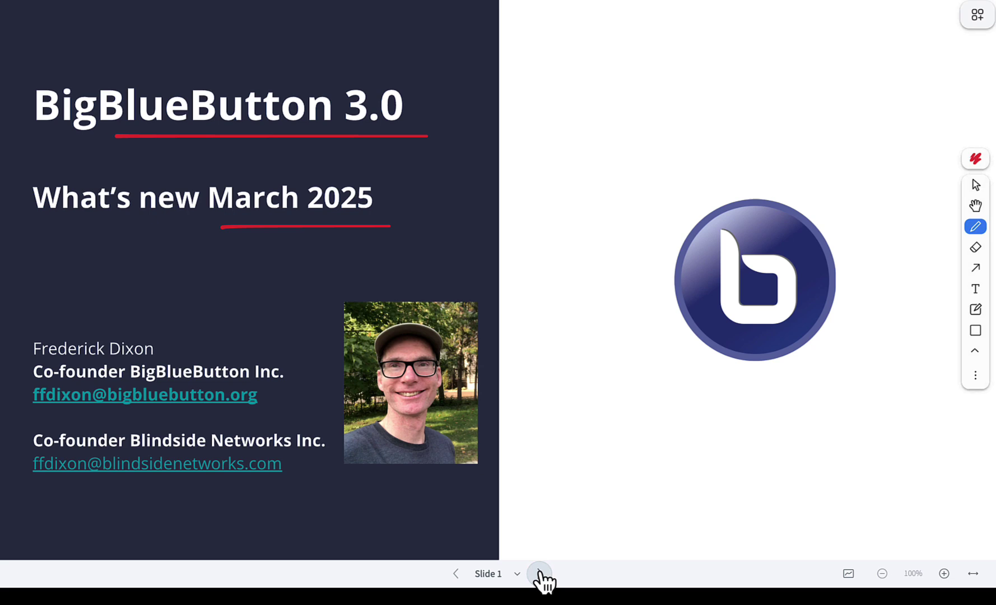
pyautogui.click(540, 573)
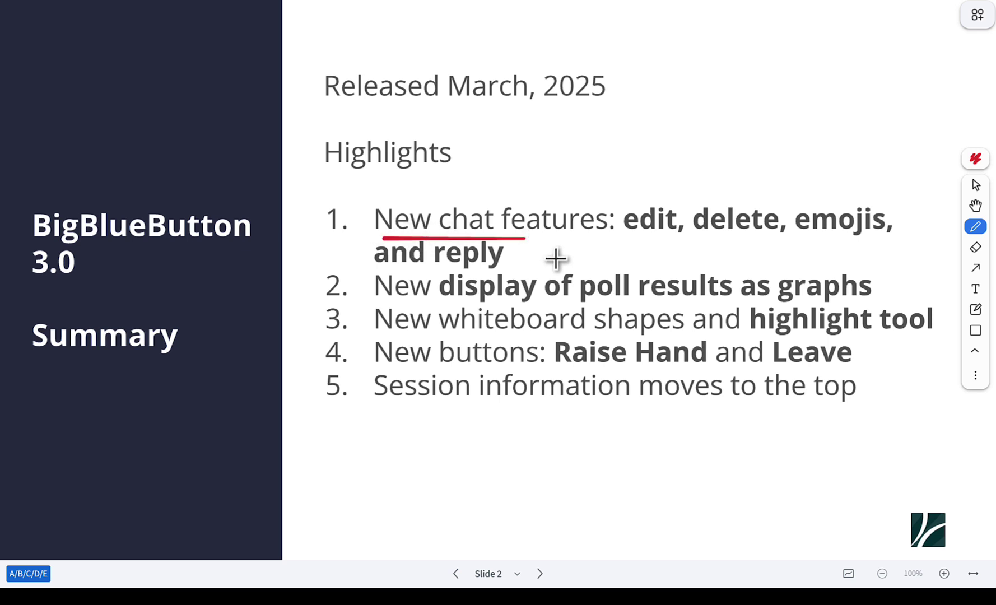
pyautogui.moveTo(733, 240); pyautogui.dragTo(881, 238)
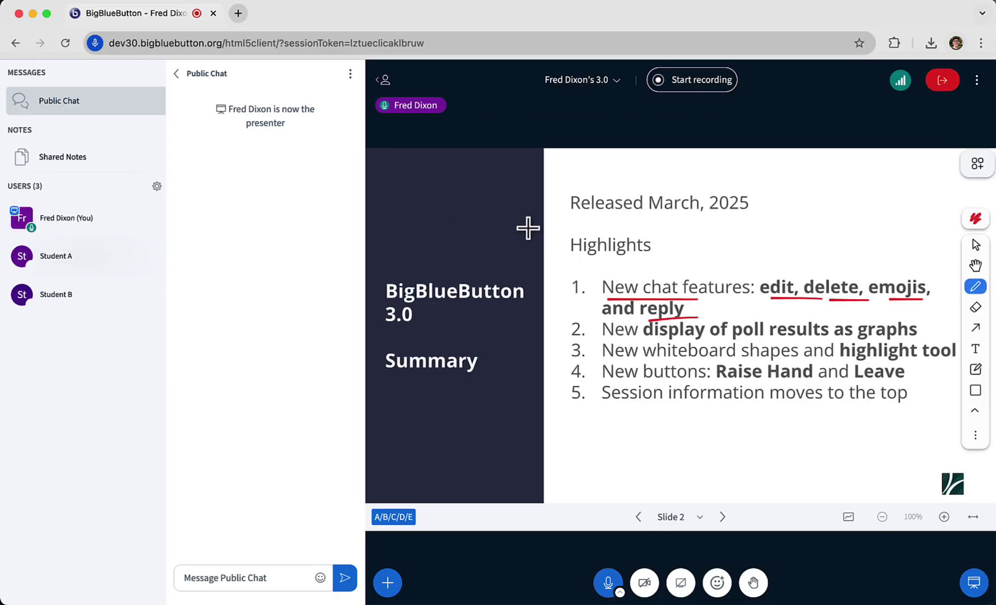
# Send 'Welcome to the class!' to the public chat as the presenter.
pyautogui.press('super+Tab')
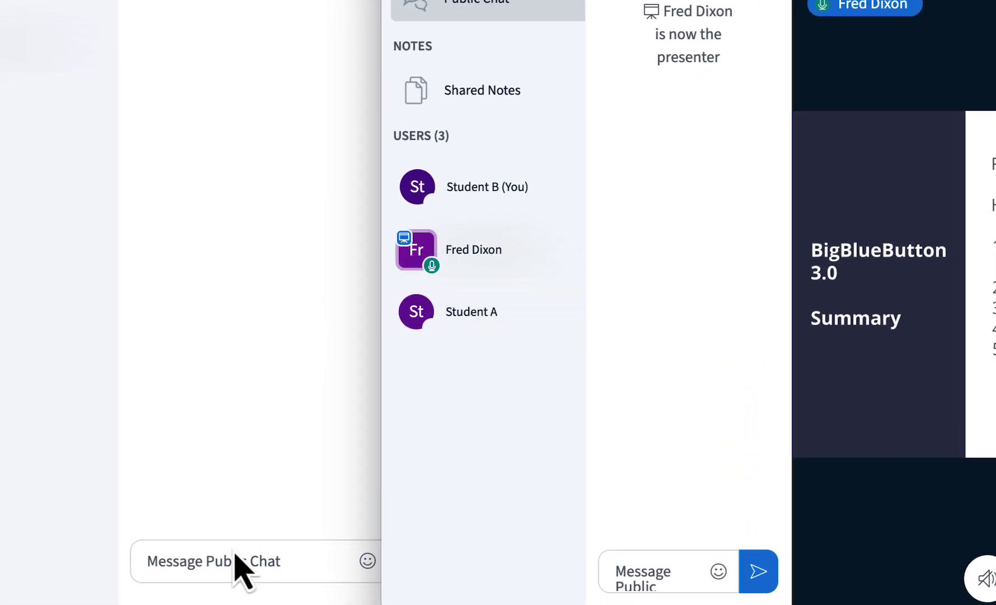
pyautogui.click(235, 558)
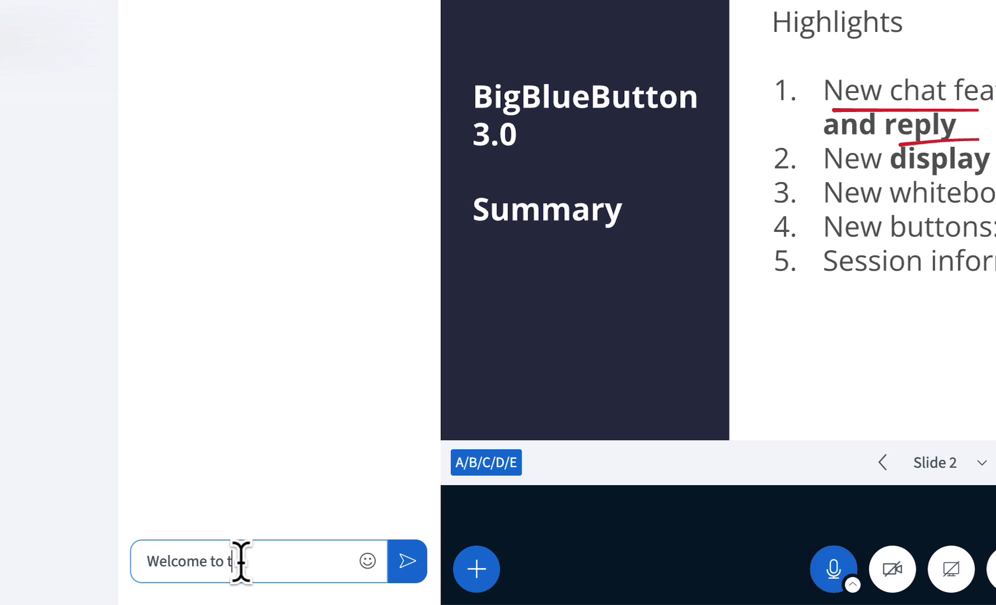
pyautogui.press('Return')
# Add 👍 reactions to the welcome message from both Student A and Student B.
pyautogui.press('super+grave')
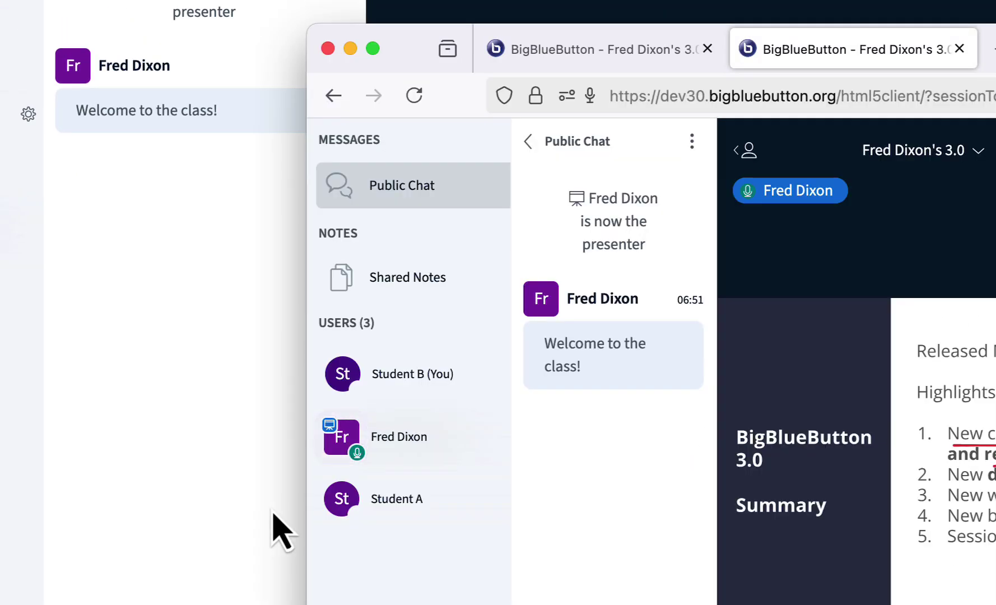
pyautogui.moveTo(605, 370)
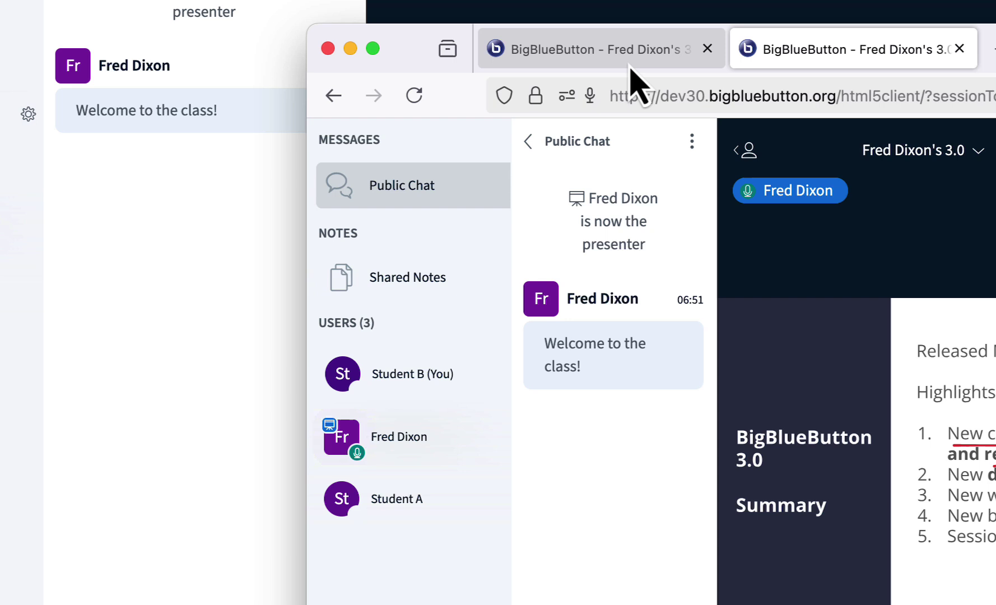
pyautogui.click(624, 59)
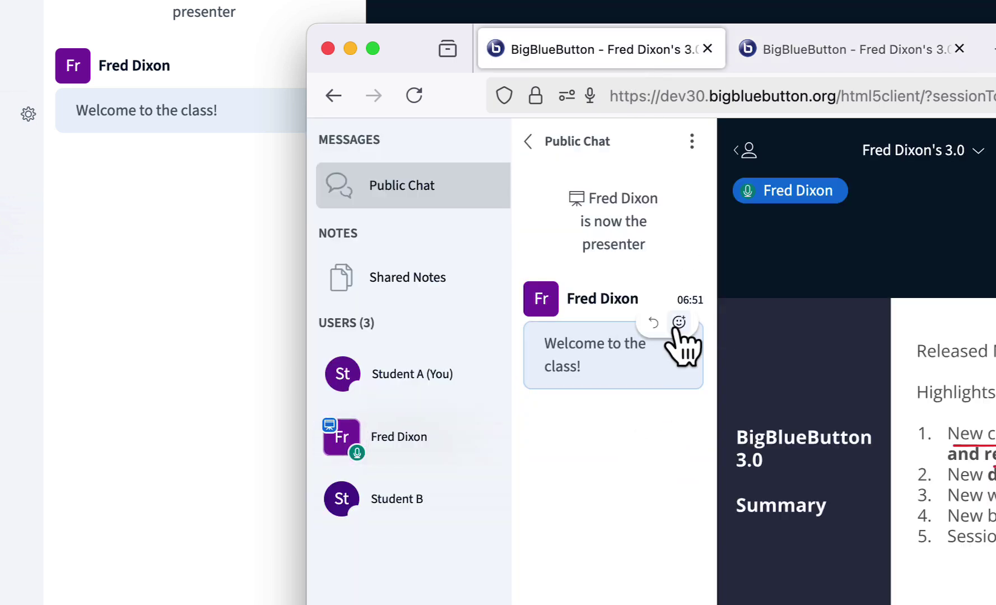
pyautogui.click(679, 322)
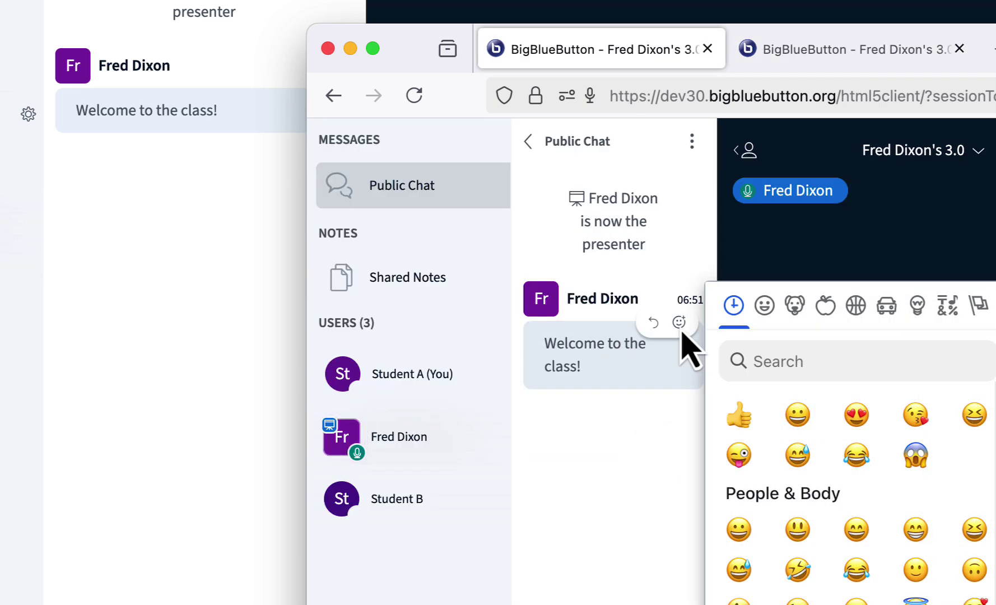
pyautogui.click(740, 416)
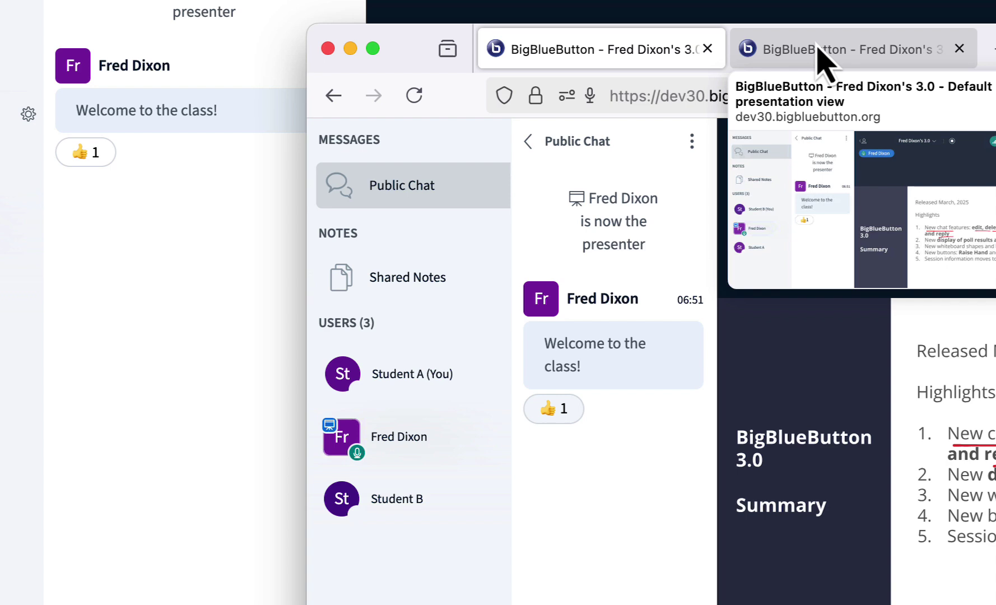
pyautogui.click(819, 51)
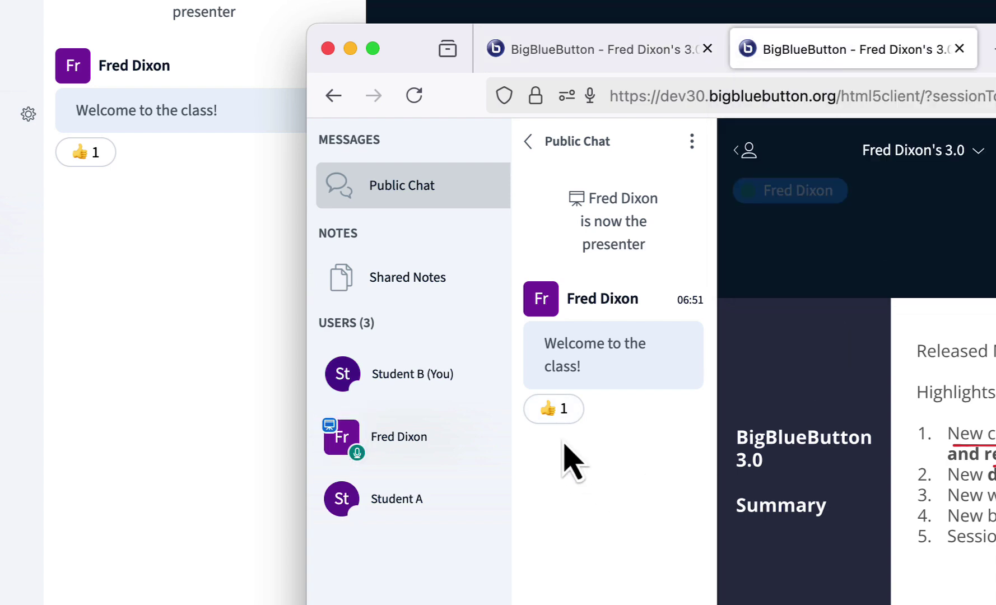
pyautogui.moveTo(554, 412)
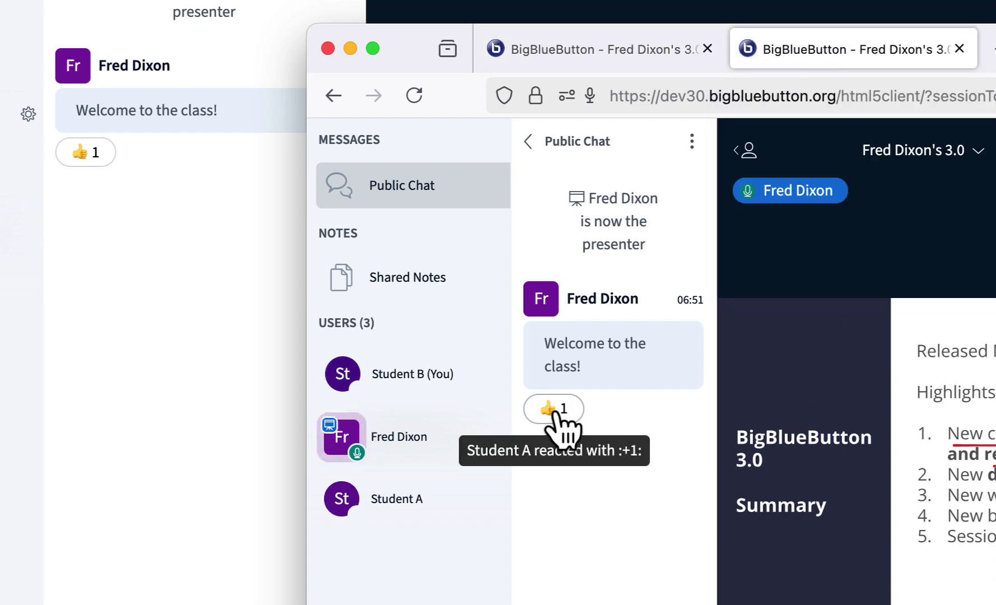
pyautogui.click(555, 412)
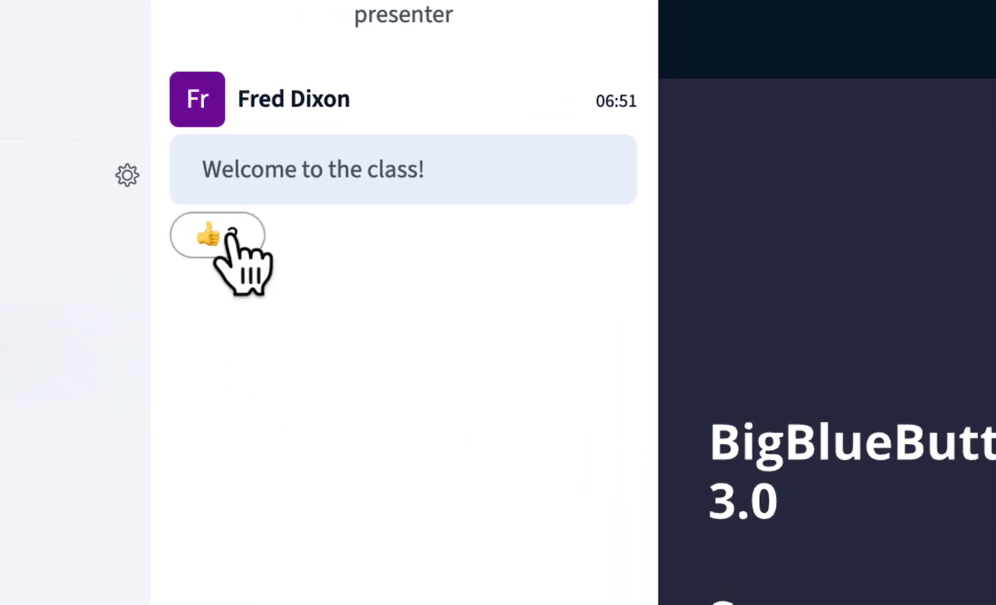
pyautogui.moveTo(232, 231)
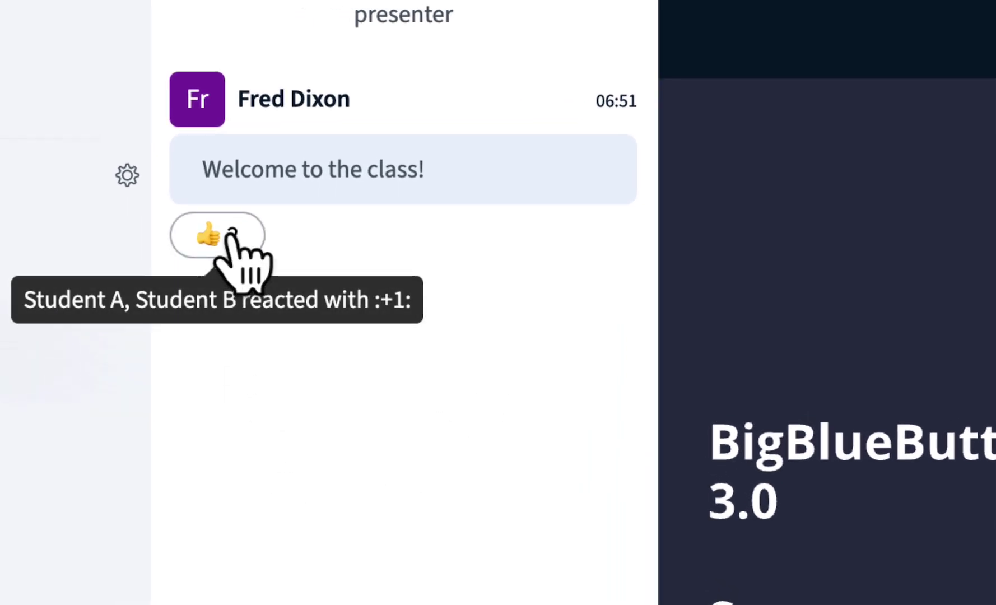
# Edit the welcome message to read 'Welcome to the class today!'.
pyautogui.moveTo(540, 172)
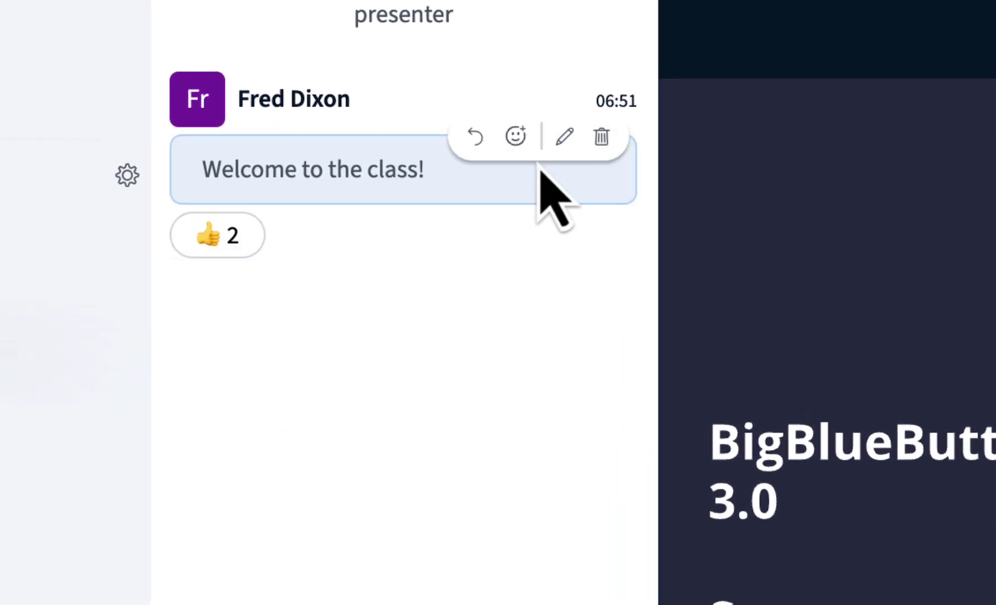
pyautogui.click(563, 137)
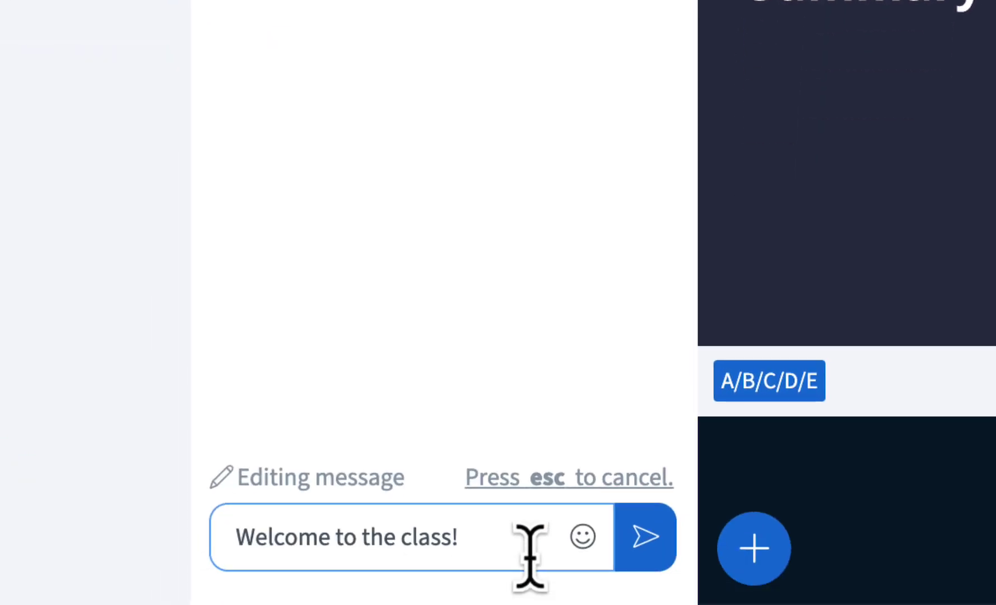
pyautogui.write('today')
pyautogui.press('Return')
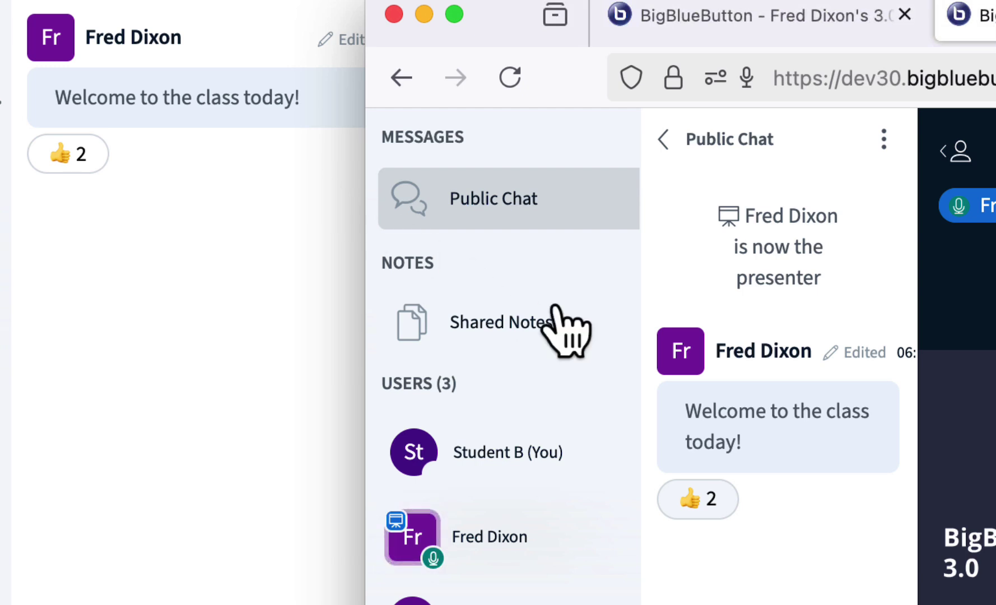
# As Student B, reply to the welcome message with 'I am looking forward to this class!'.
pyautogui.moveTo(717, 412)
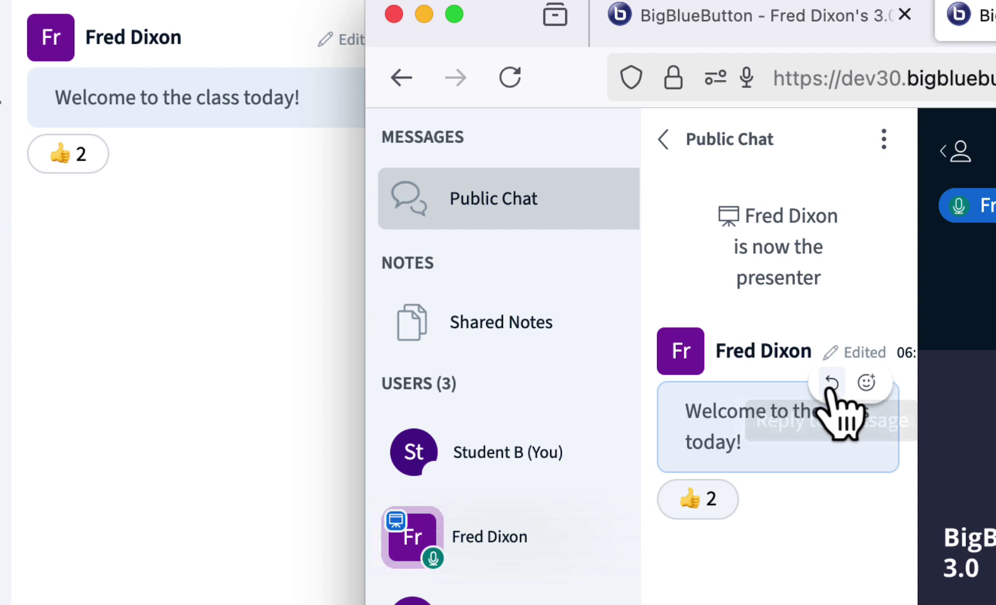
pyautogui.click(831, 385)
pyautogui.write('I am looking forwar')
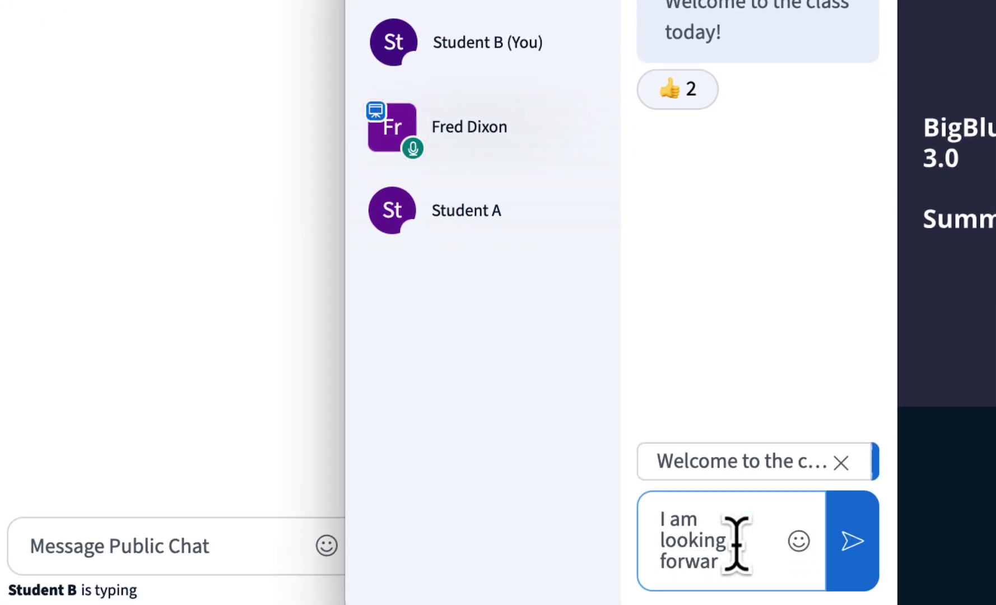
pyautogui.write('d to this class')
pyautogui.press('Return')
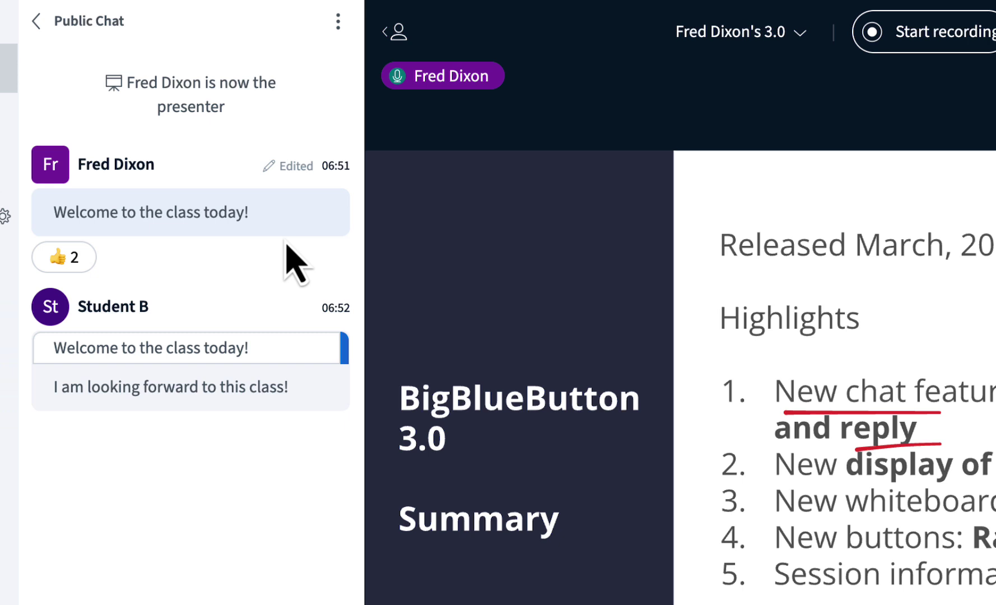
# Delete the edited welcome message from the public chat.
pyautogui.moveTo(300, 194)
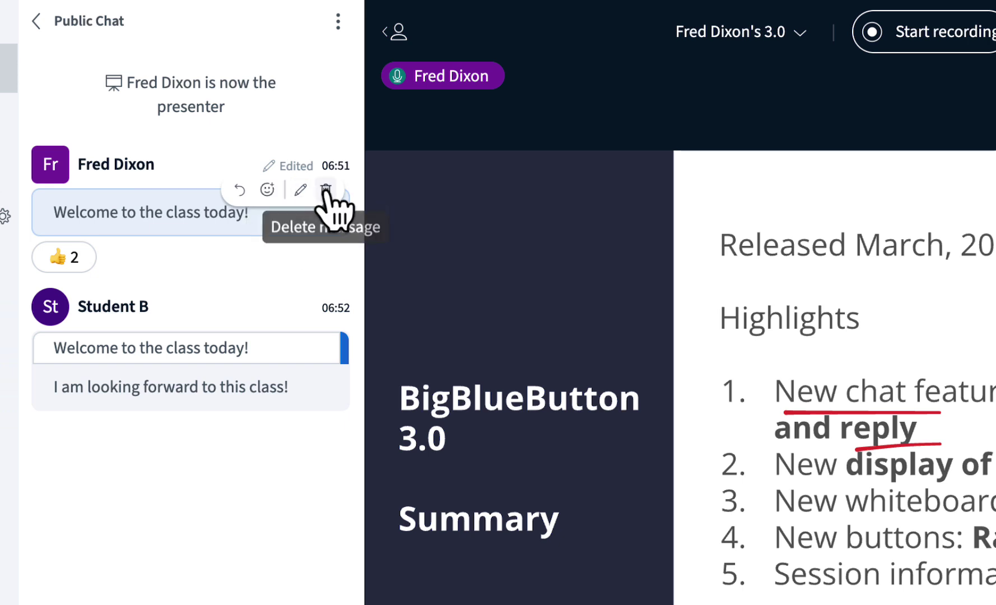
pyautogui.click(326, 190)
pyautogui.click(560, 529)
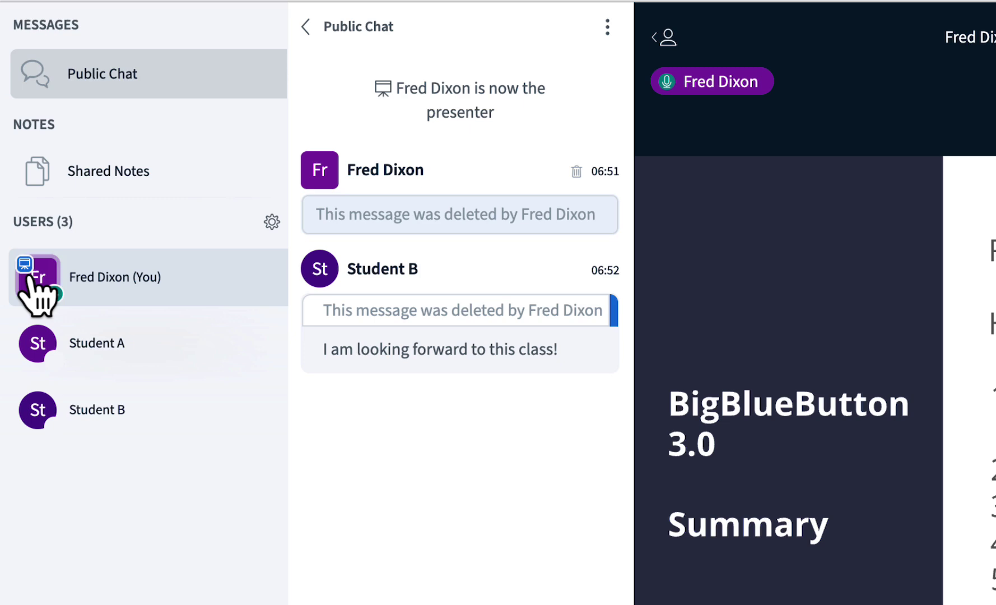
# Delete Student B's reply, then view the Public Chat options menu and dismiss it.
pyautogui.moveTo(455, 371)
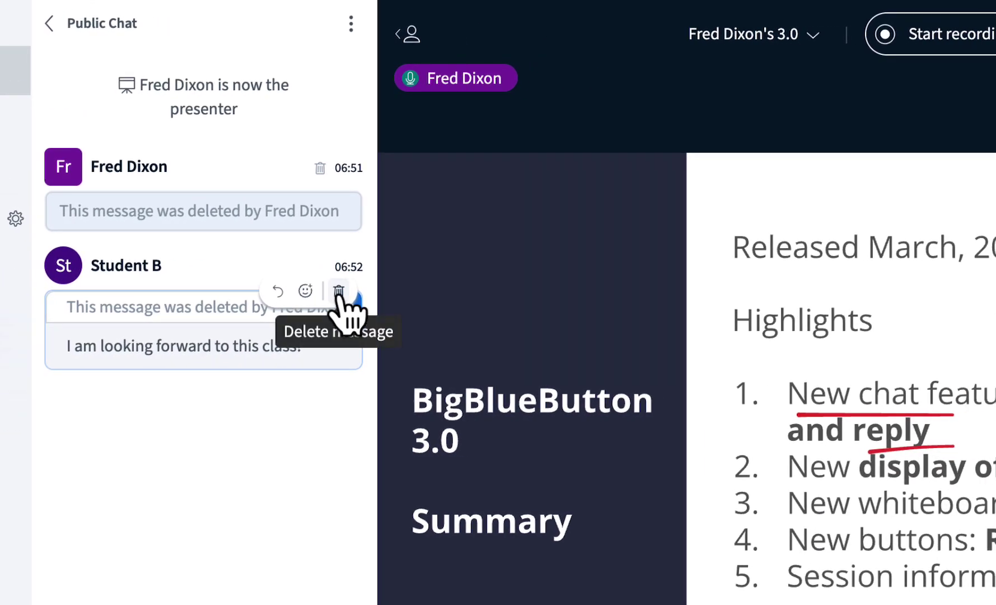
pyautogui.click(467, 293)
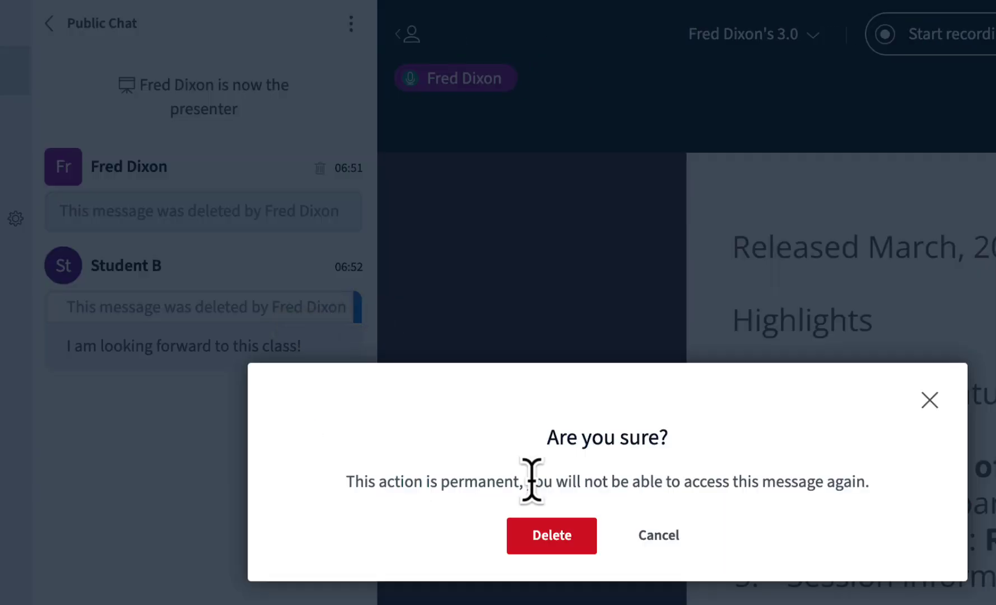
pyautogui.click(553, 535)
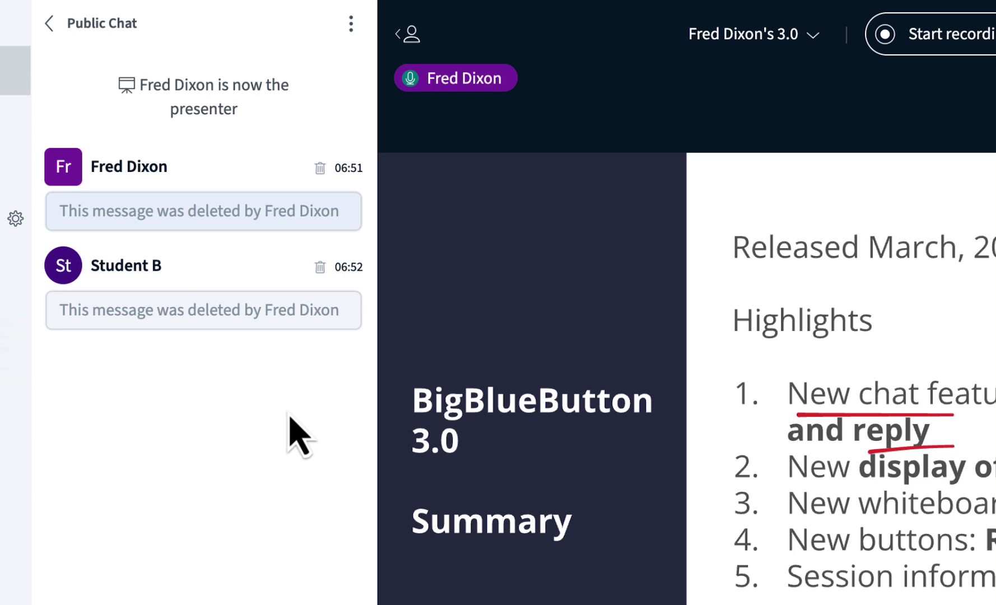
pyautogui.click(347, 25)
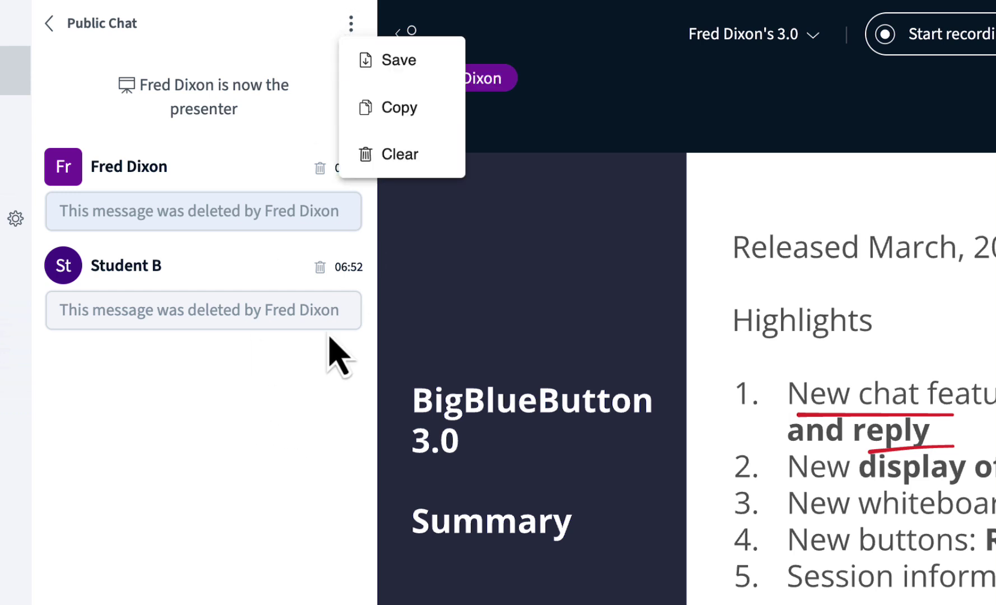
pyautogui.click(306, 372)
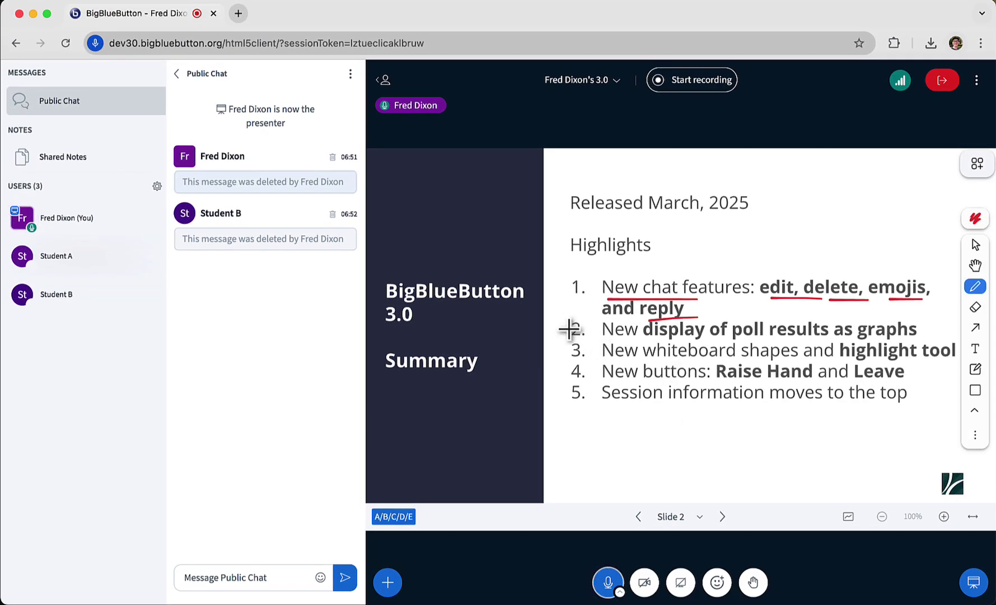
# Mark item 2, move to Slide 4, then underline 'made of?' and bracket the answers in red.
pyautogui.moveTo(559, 319); pyautogui.dragTo(562, 338)
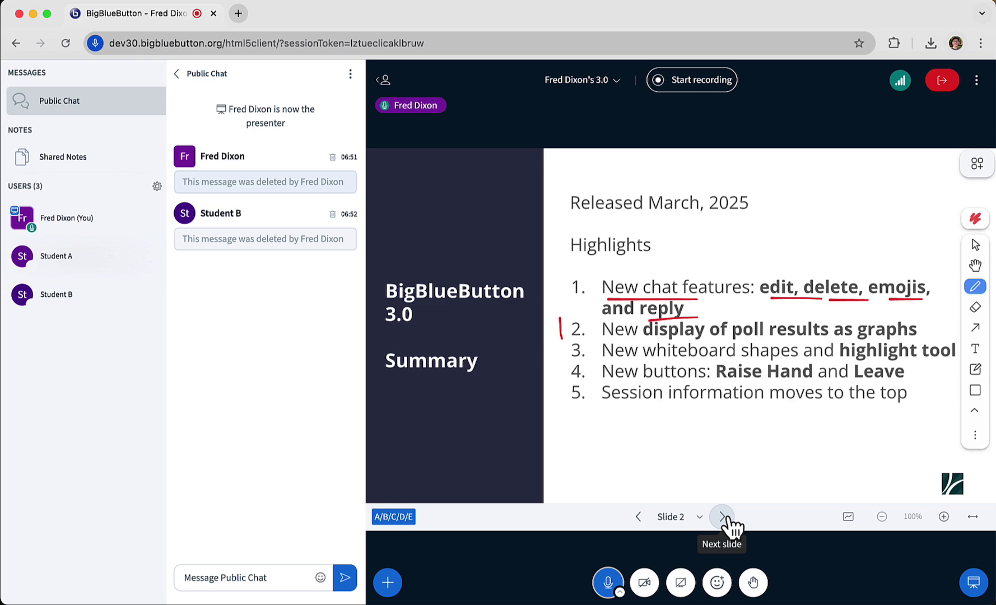
pyautogui.click(724, 518)
pyautogui.click(723, 518)
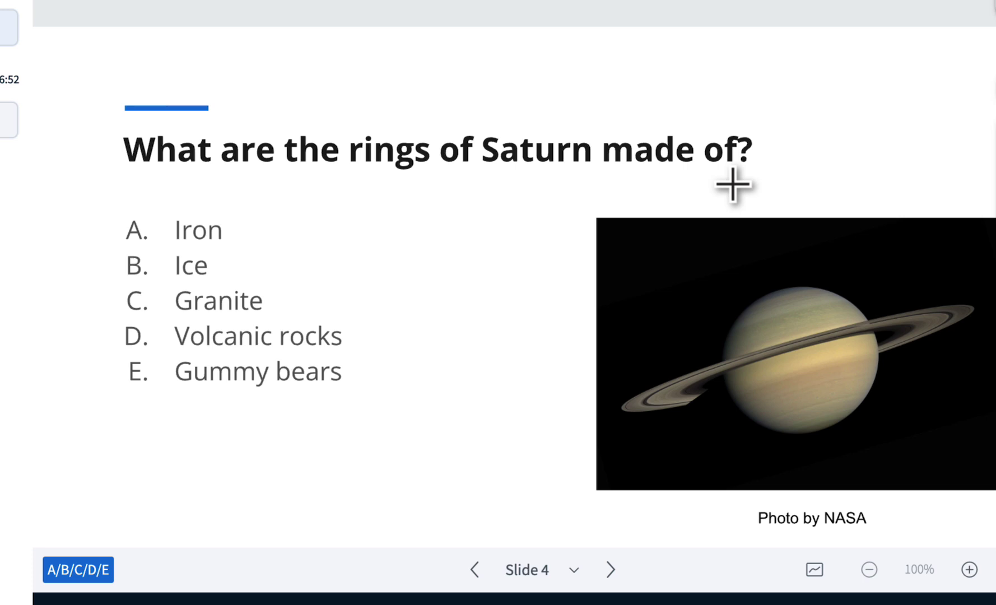
pyautogui.moveTo(629, 177); pyautogui.dragTo(827, 177)
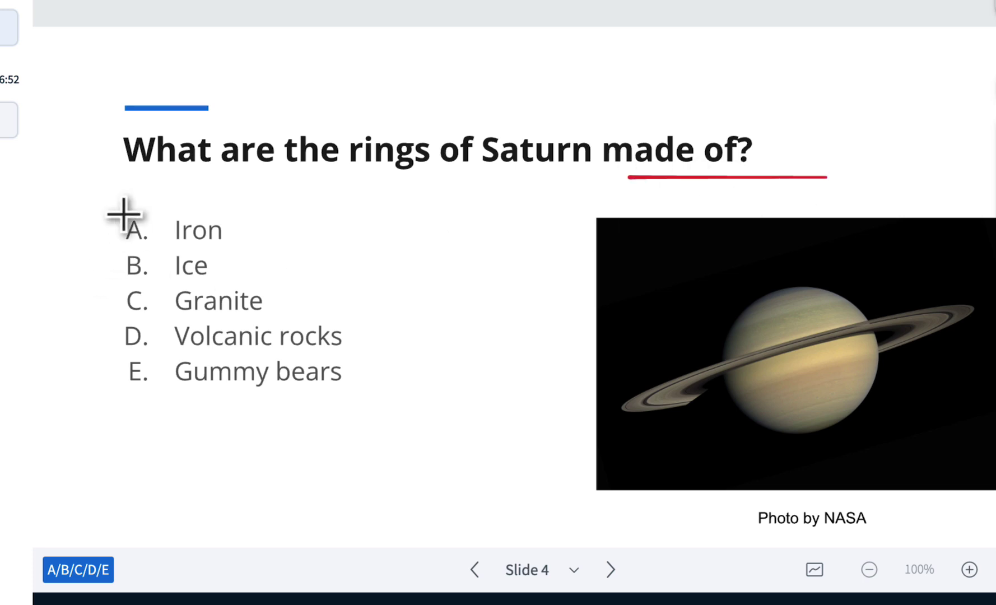
pyautogui.moveTo(120, 211); pyautogui.dragTo(89, 365)
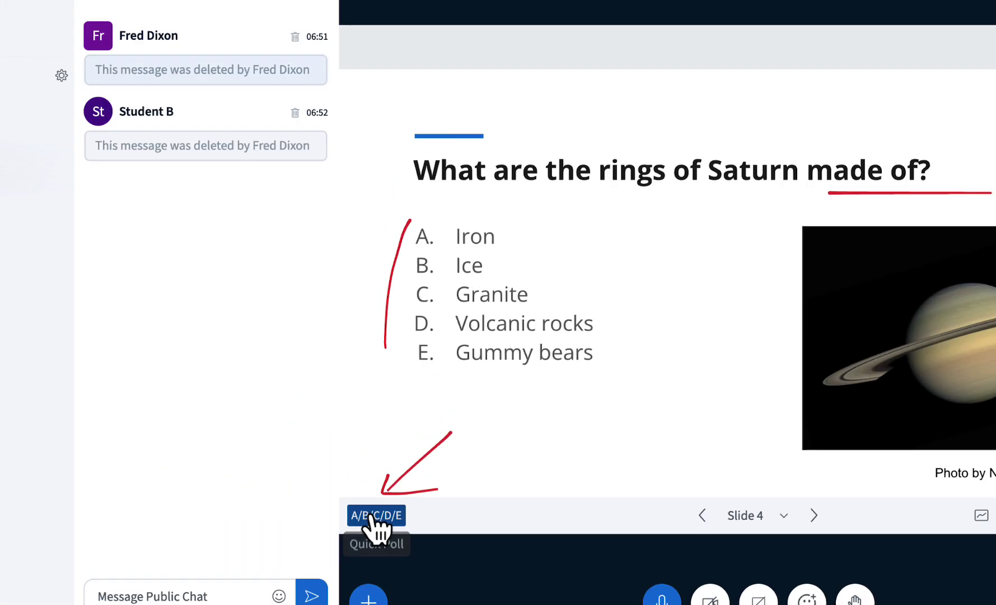
# Start an A–E quick poll and vote E. Gummy bears as Student B and Student A.
pyautogui.click(188, 504)
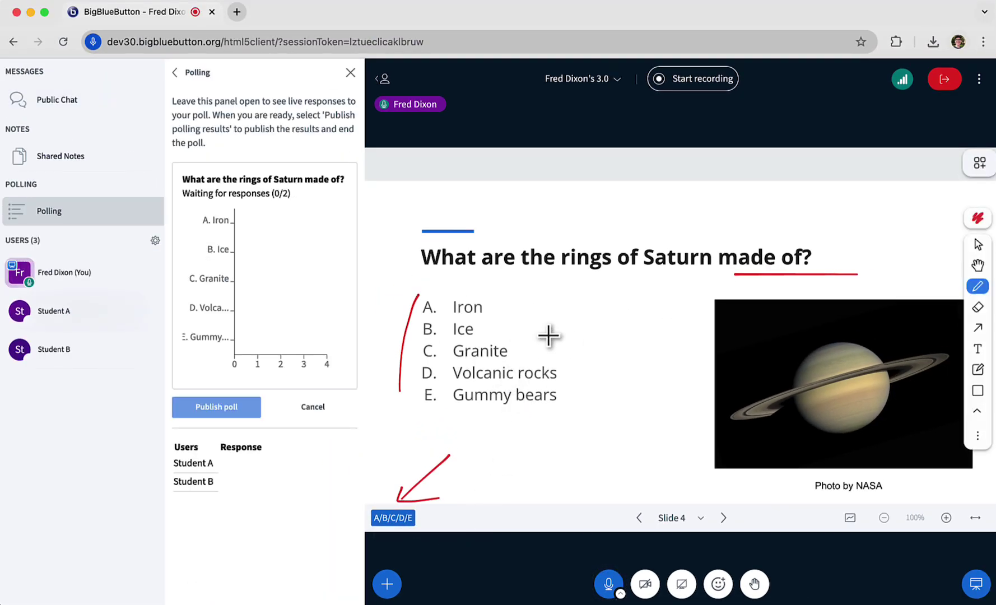
pyautogui.press('super+Tab')
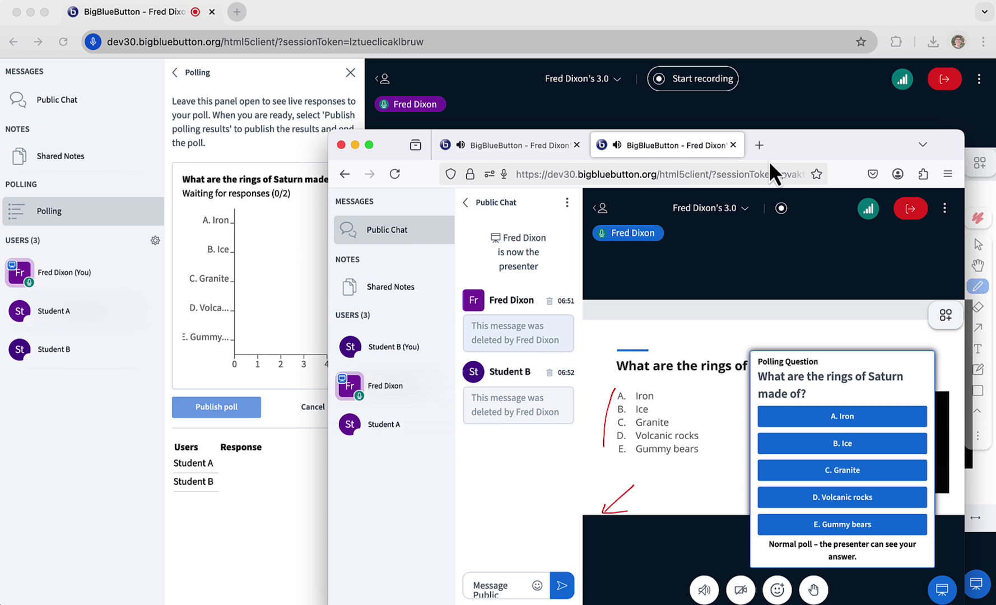
pyautogui.moveTo(783, 144); pyautogui.dragTo(784, 90)
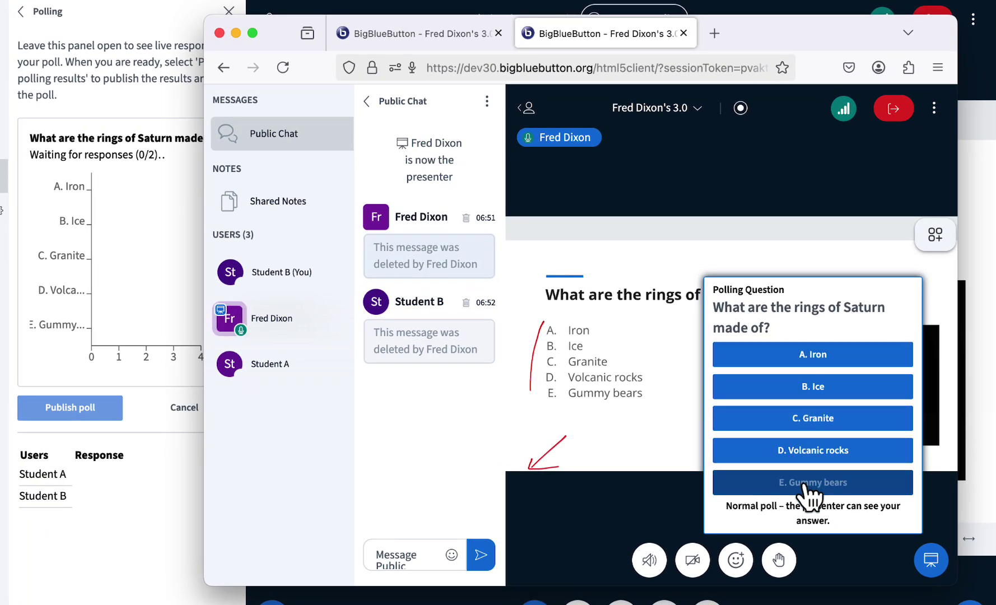
pyautogui.click(817, 482)
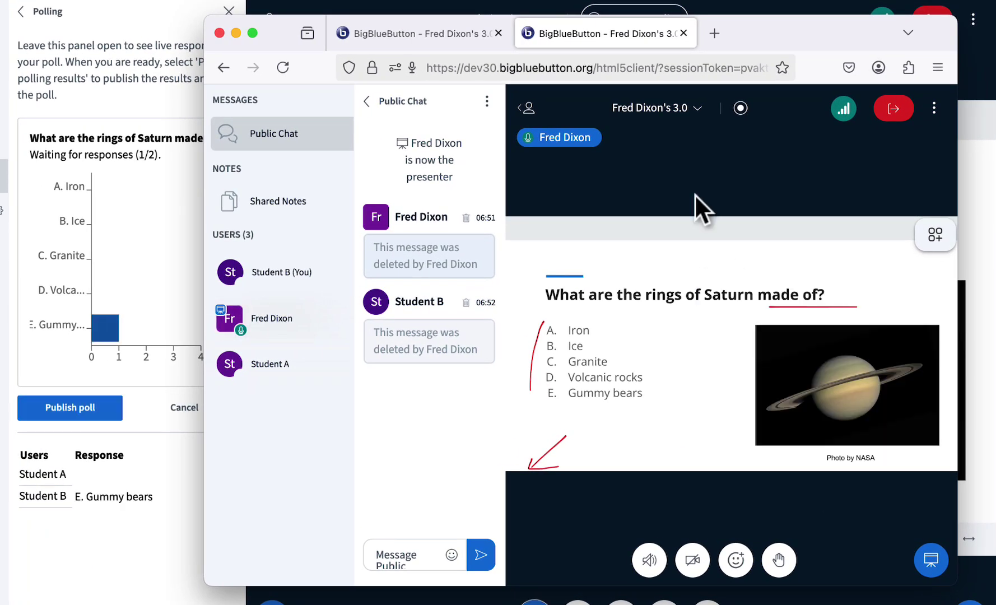
pyautogui.click(420, 32)
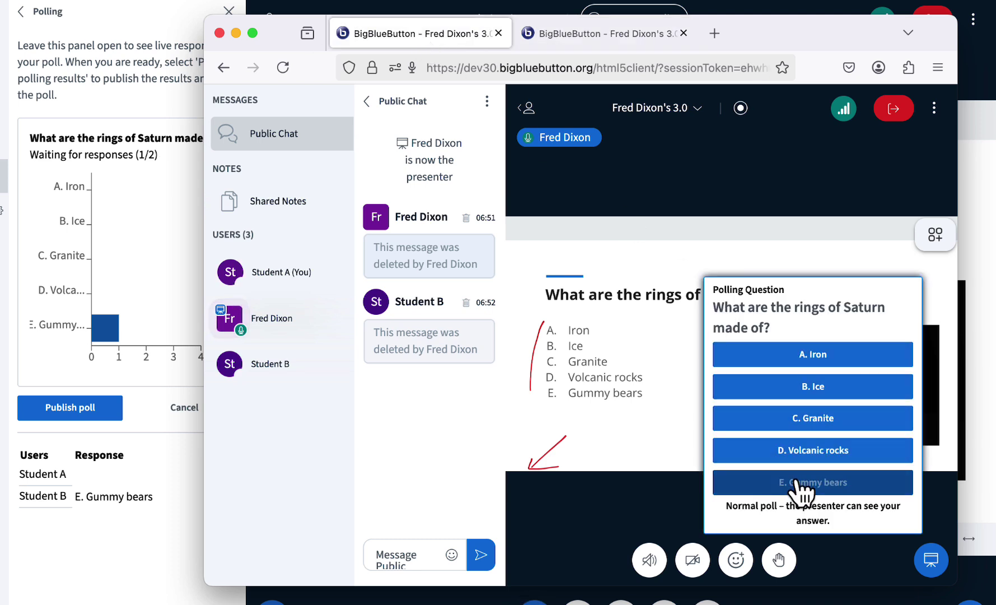
pyautogui.click(740, 483)
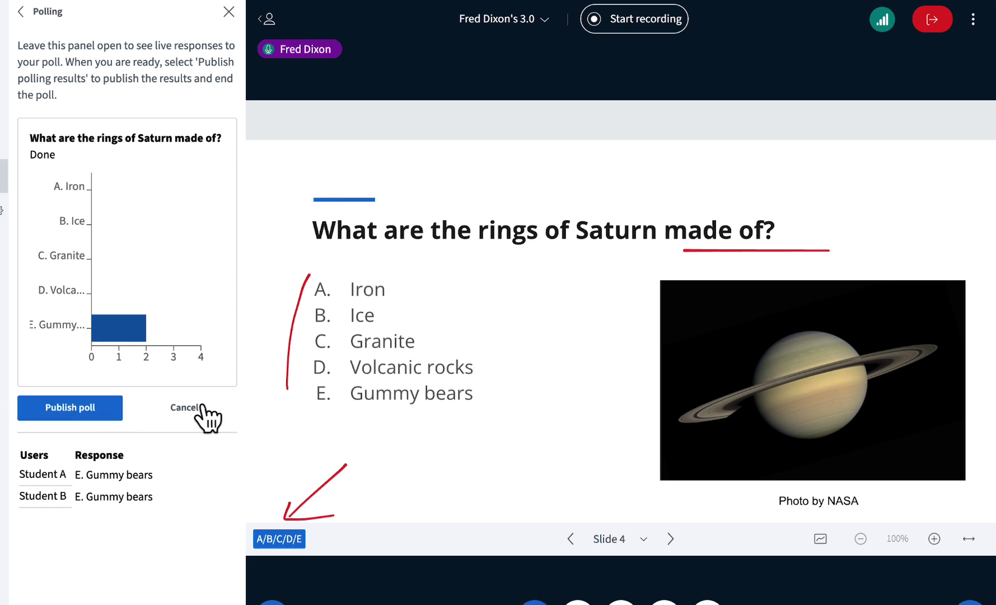
# Publish the poll results, then enlarge the results chart and move it up-left on Slide 4.
pyautogui.click(71, 410)
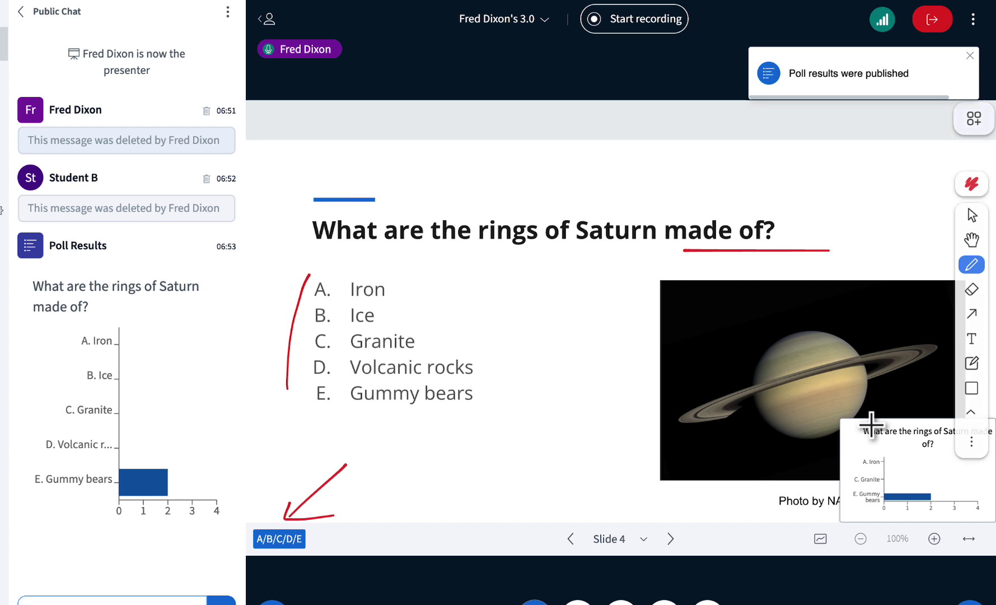
pyautogui.click(972, 216)
pyautogui.click(874, 438)
pyautogui.moveTo(841, 420); pyautogui.dragTo(529, 289)
pyautogui.moveTo(776, 379); pyautogui.dragTo(580, 260)
pyautogui.scroll(3, 374, 426)
pyautogui.scroll(5, 386, 351)
# Circle E. Gummy bears on the chart and check the results in Student A's chat.
pyautogui.press('d')
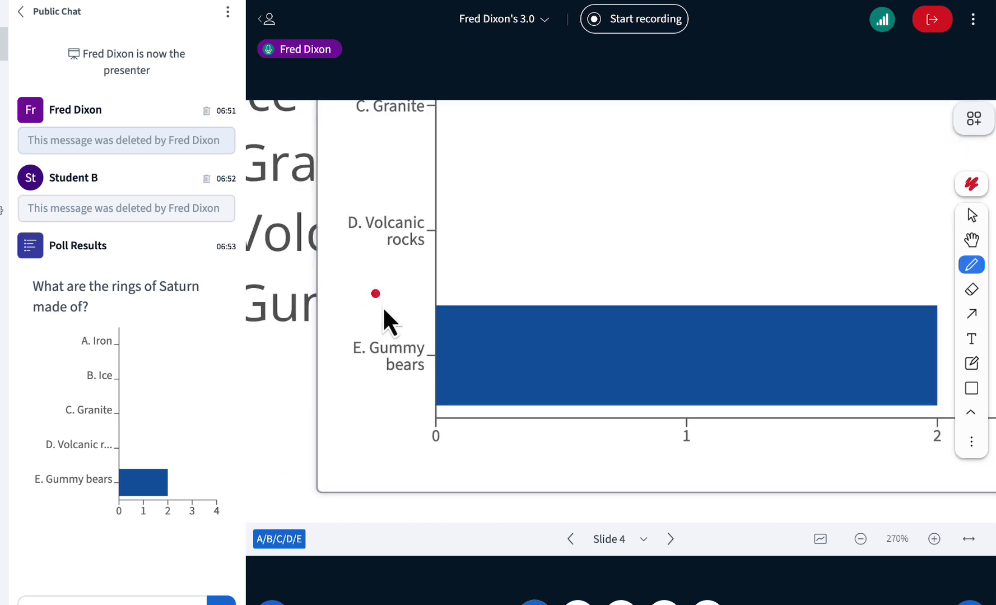
pyautogui.moveTo(383, 305); pyautogui.dragTo(381, 388)
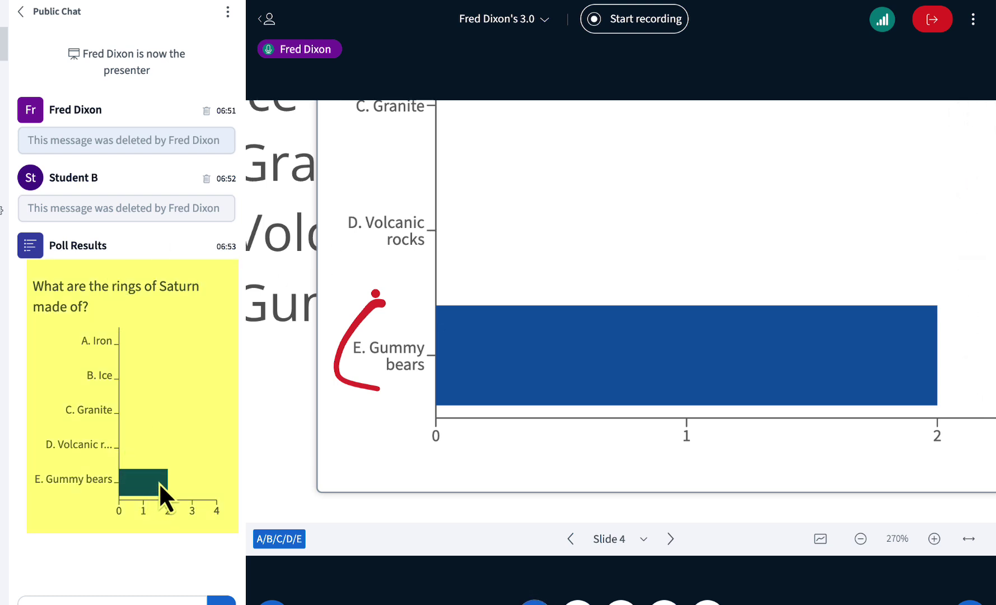
pyautogui.press('super+Tab')
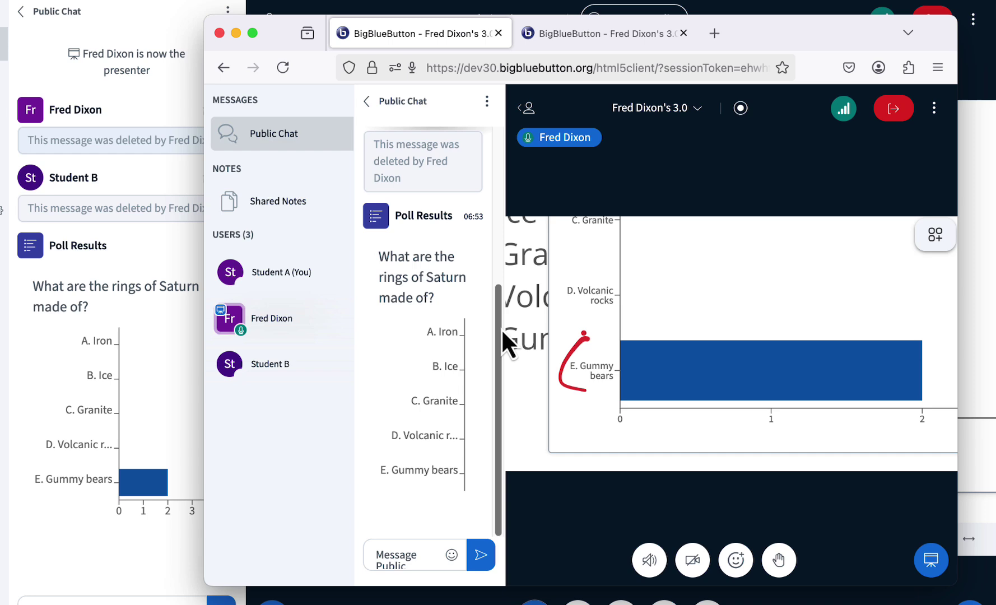
pyautogui.moveTo(507, 269); pyautogui.dragTo(532, 259)
# Back in the presenter's window, present Slide 2, the summary slide.
pyautogui.press('super+Tab')
pyautogui.click(679, 518)
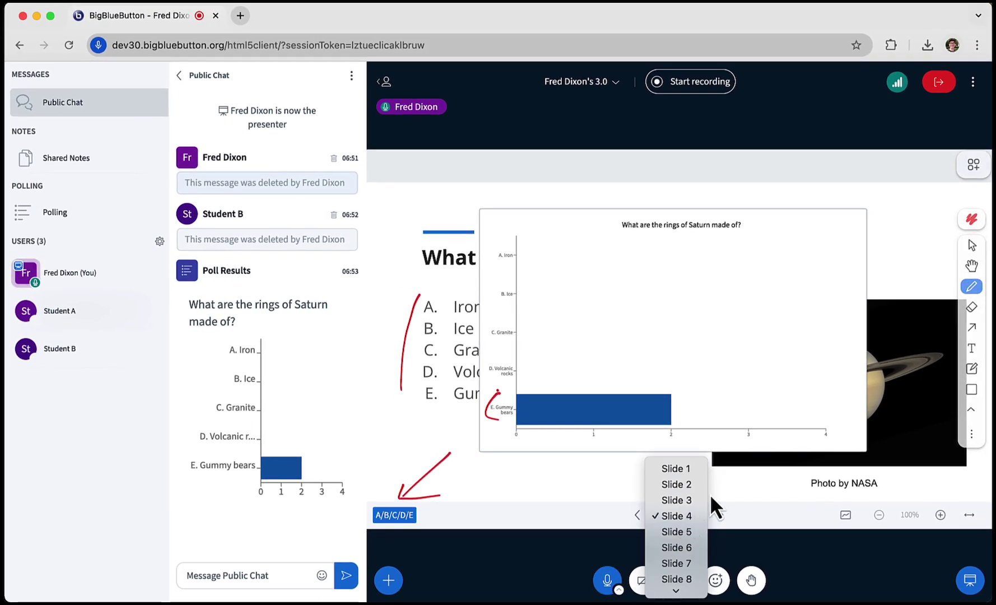
pyautogui.click(692, 484)
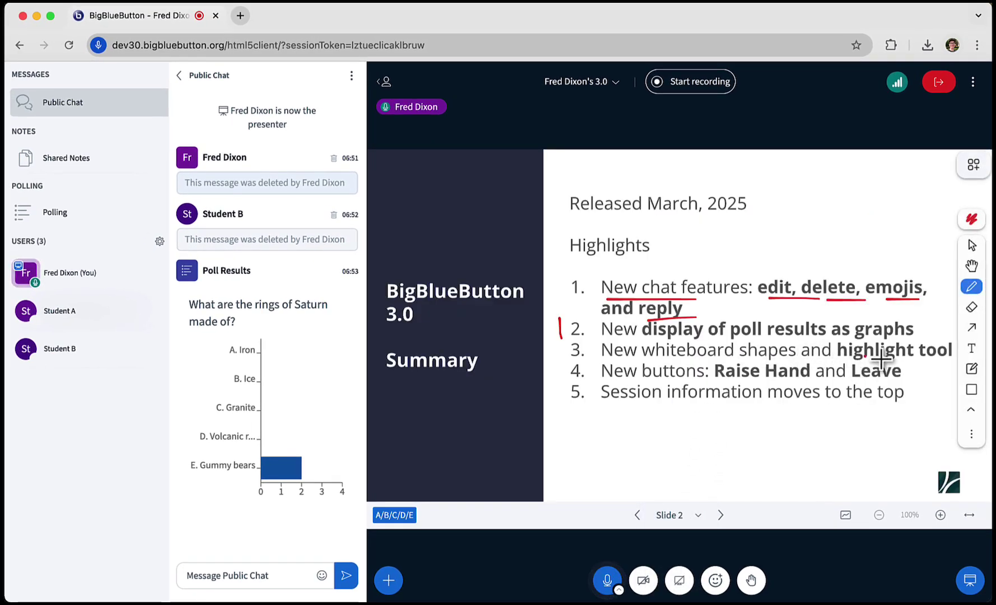
# Underline 'highlight', switch to the default.pdf presentation, and go to its blank Slide 2.
pyautogui.moveTo(864, 358); pyautogui.dragTo(914, 357)
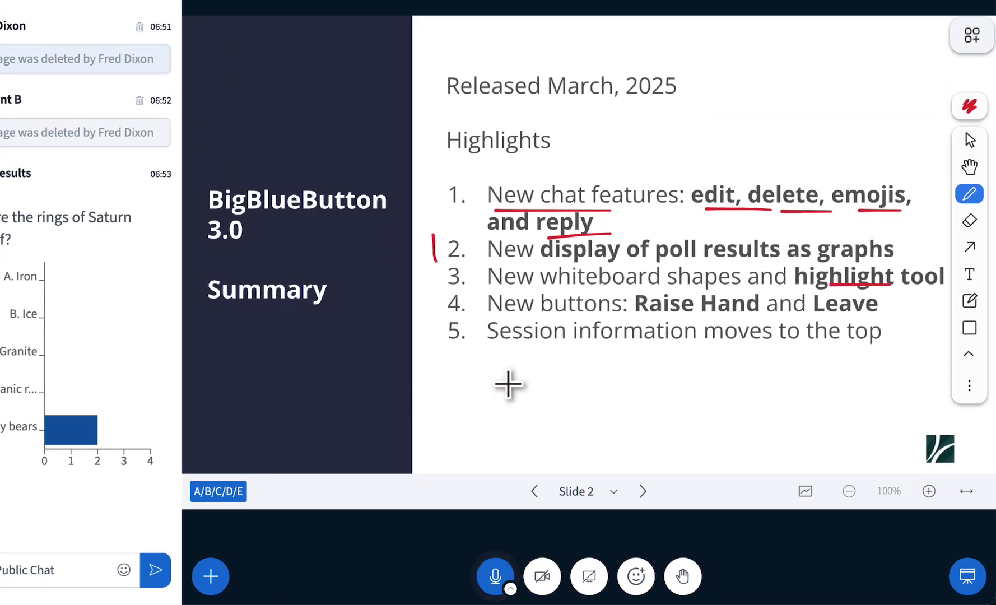
pyautogui.click(213, 577)
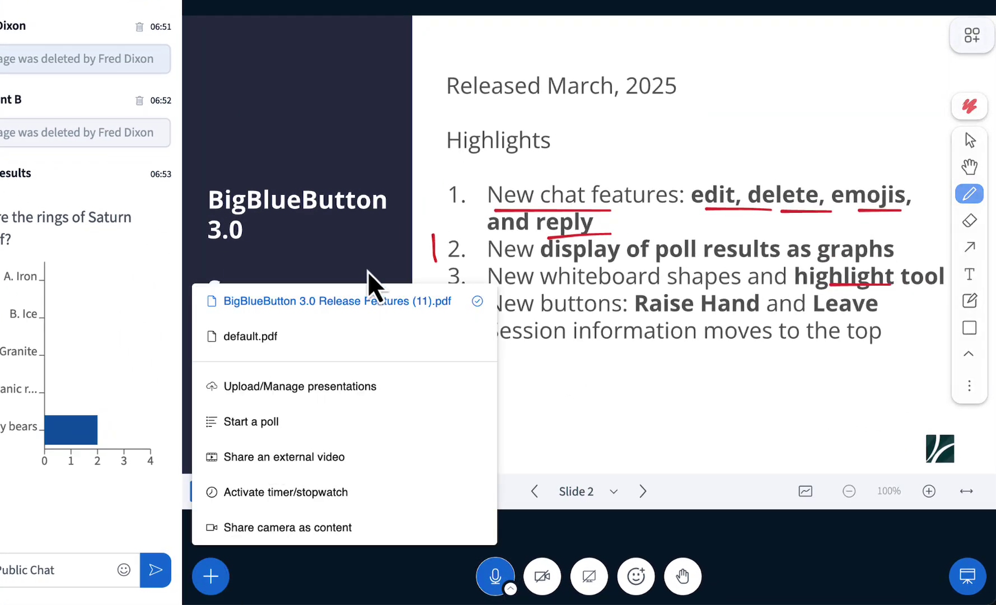
pyautogui.click(361, 336)
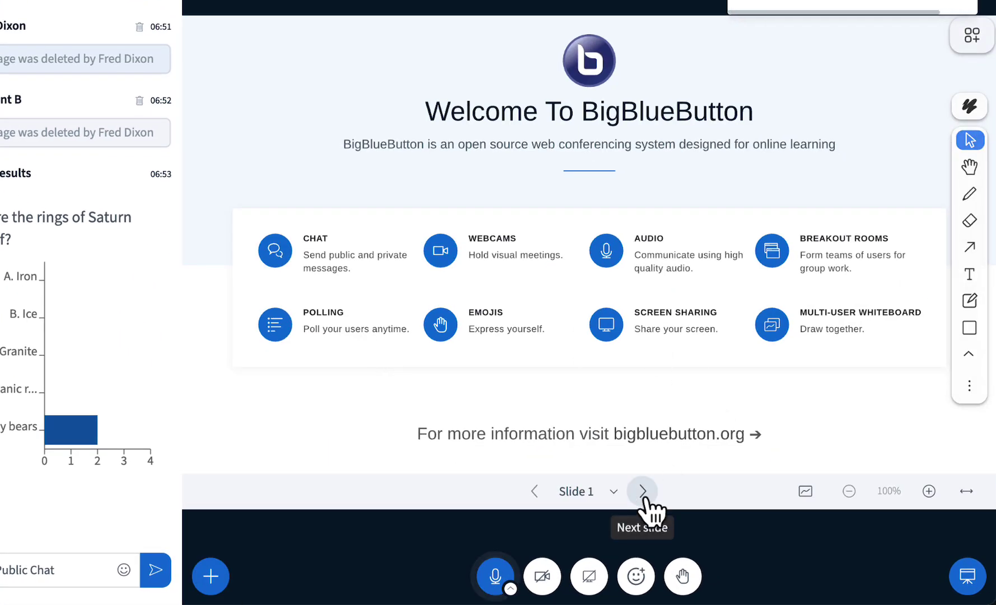
pyautogui.click(643, 492)
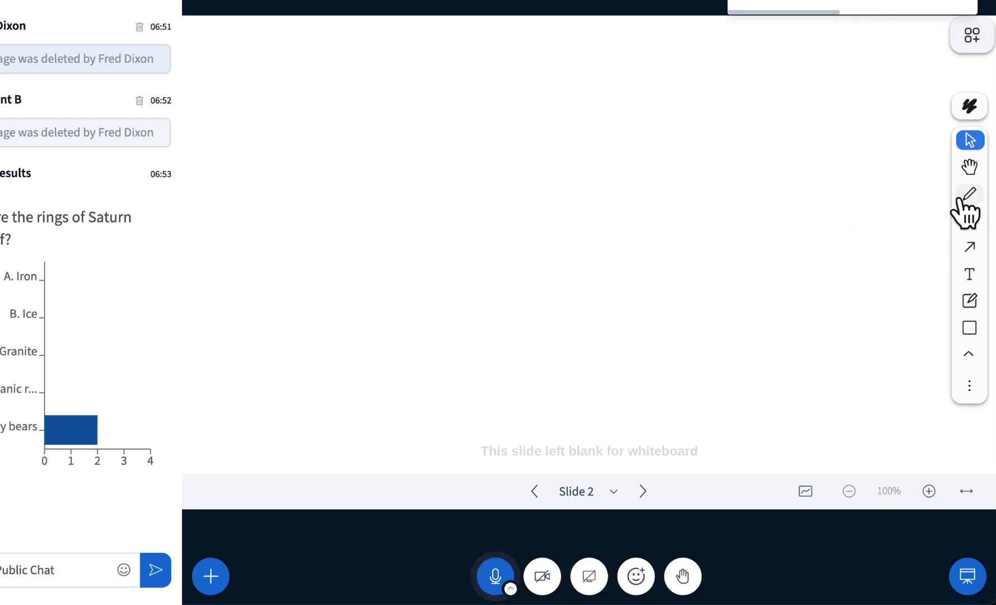
# Draw two freehand pencil strokes and move the first one up and to the right.
pyautogui.click(969, 193)
pyautogui.moveTo(451, 78); pyautogui.dragTo(587, 150)
pyautogui.moveTo(419, 160)
pyautogui.mouseDown()
pyautogui.moveTo(463, 189)
pyautogui.moveTo(486, 228)
pyautogui.mouseUp()
pyautogui.click(970, 139)
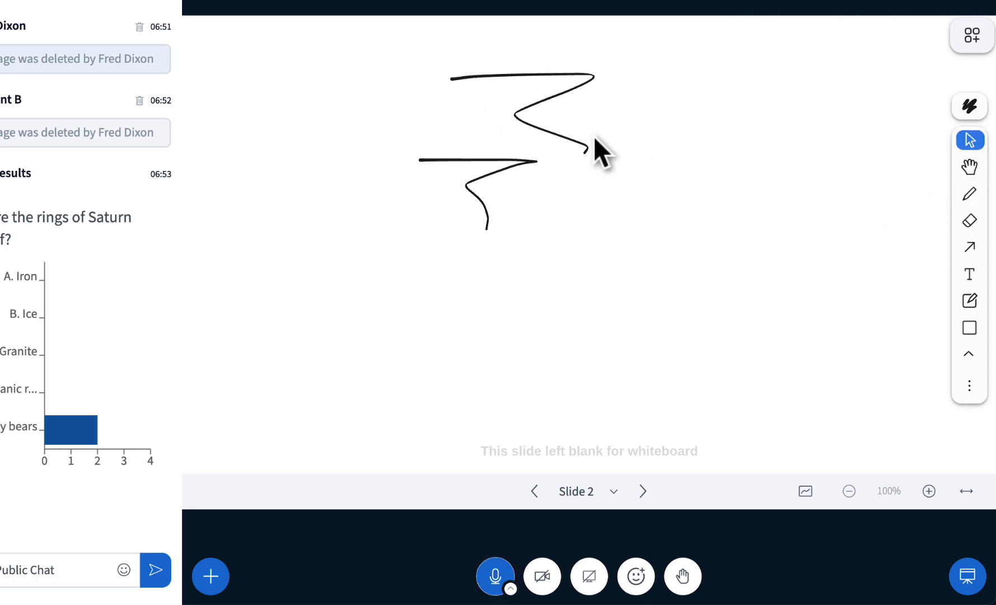
pyautogui.click(545, 140)
pyautogui.moveTo(542, 135)
pyautogui.mouseDown()
pyautogui.moveTo(660, 153)
pyautogui.moveTo(677, 125)
pyautogui.mouseUp()
# Draw an X-box and a check-box side by side on the blank slide.
pyautogui.click(838, 204)
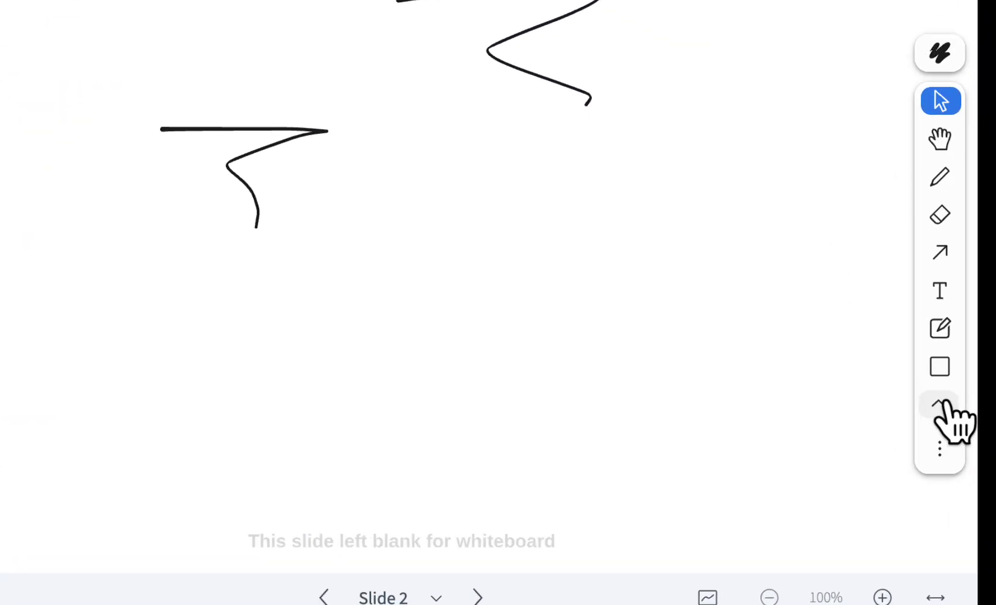
pyautogui.click(969, 354)
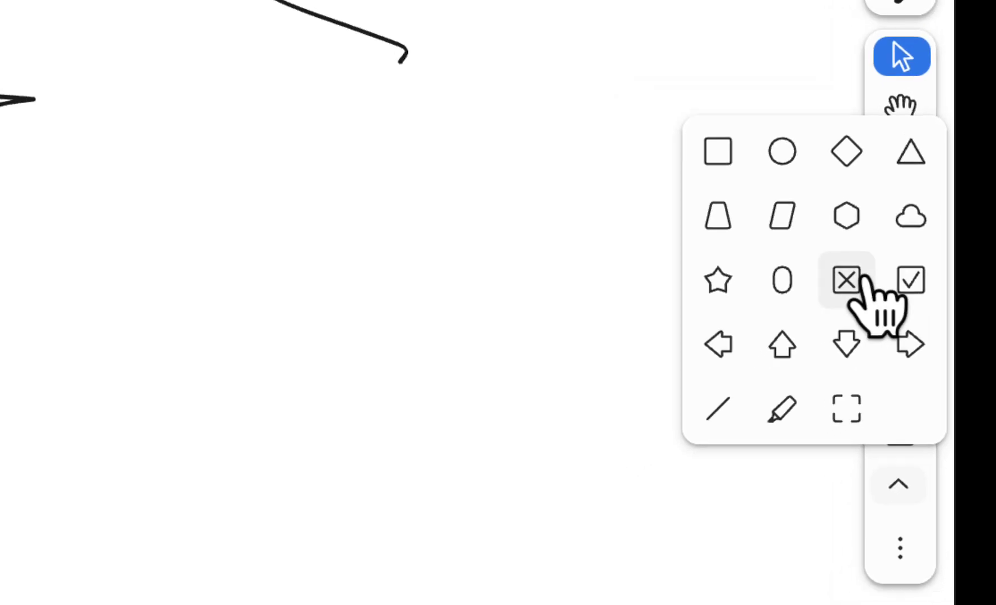
pyautogui.click(815, 275)
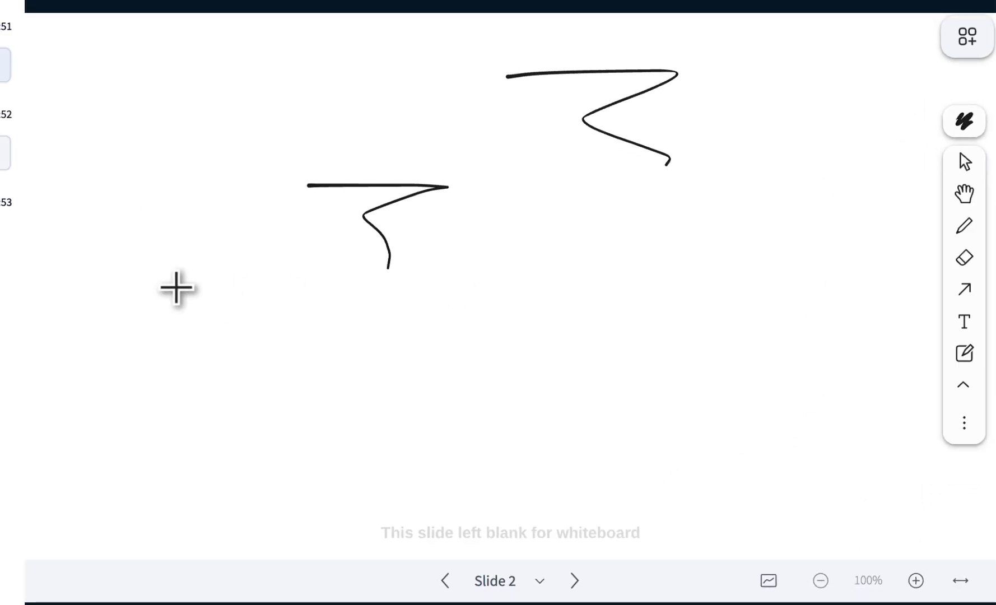
pyautogui.moveTo(152, 284); pyautogui.dragTo(242, 363)
pyautogui.click(963, 384)
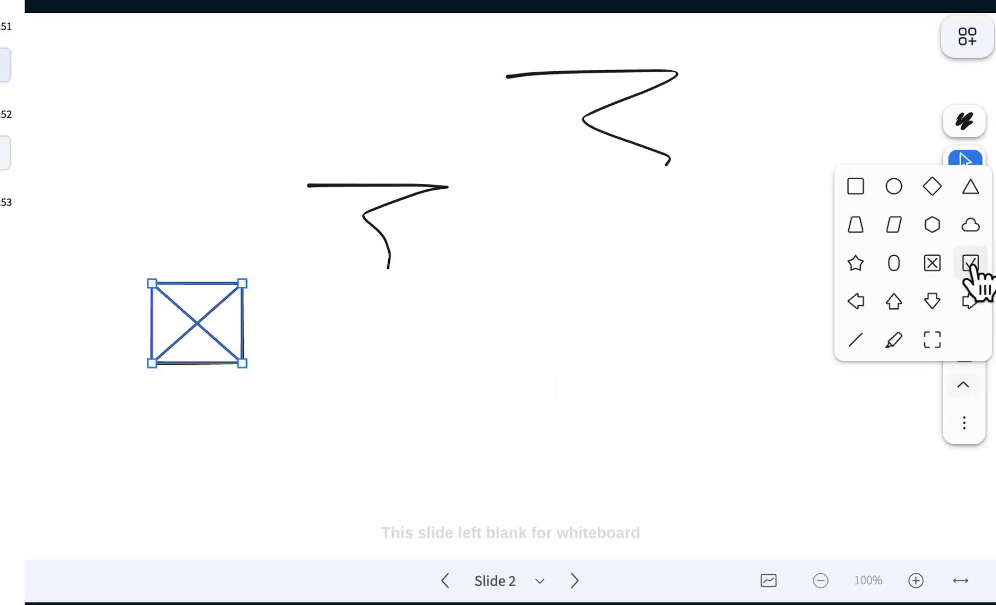
pyautogui.click(971, 264)
pyautogui.moveTo(272, 290); pyautogui.dragTo(359, 367)
# Highlight across the X-box, the check-box and the 'This slide left blank for whiteboard' caption.
pyautogui.click(965, 383)
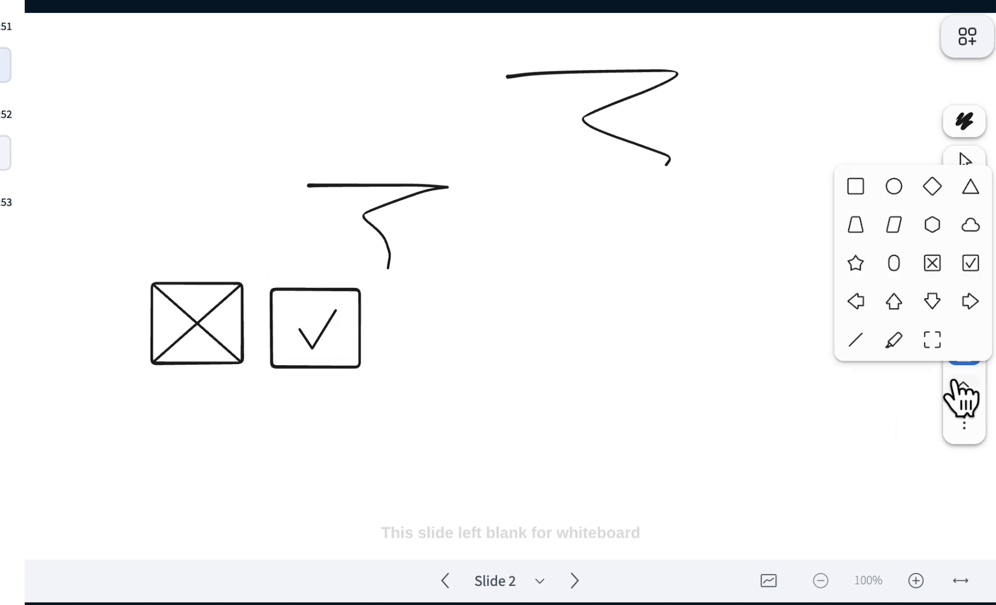
pyautogui.click(895, 341)
pyautogui.moveTo(112, 298); pyautogui.dragTo(252, 288)
pyautogui.moveTo(134, 322)
pyautogui.mouseDown()
pyautogui.moveTo(253, 322)
pyautogui.moveTo(414, 353)
pyautogui.mouseUp()
pyautogui.moveTo(278, 302); pyautogui.dragTo(389, 303)
pyautogui.moveTo(353, 528); pyautogui.dragTo(621, 536)
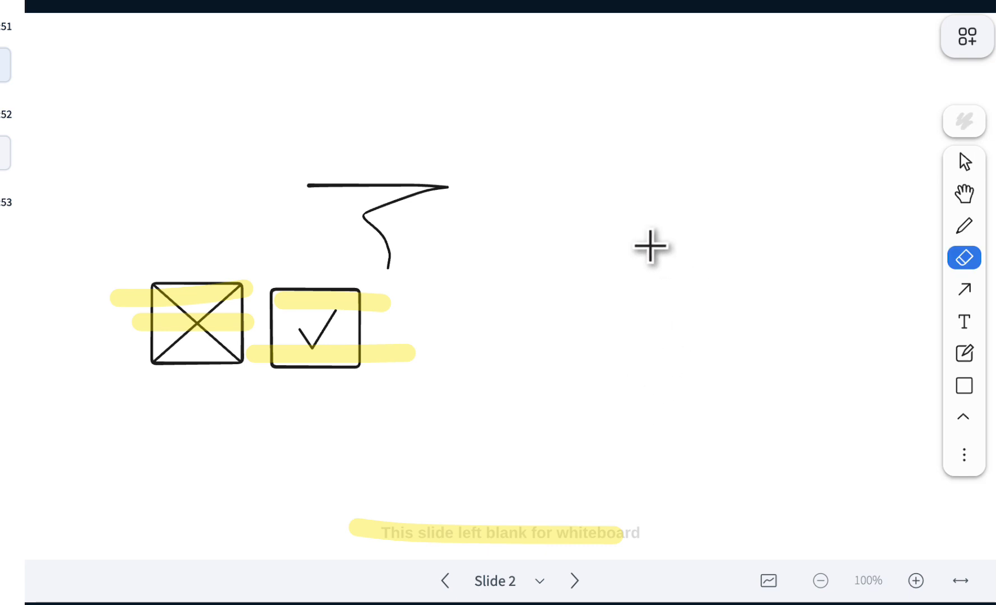
# Select all drawings with Ctrl+A, move them, then delete them all.
pyautogui.hotkey('ctrl', 'a')
pyautogui.moveTo(336, 320); pyautogui.dragTo(392, 261)
pyautogui.press('Delete')
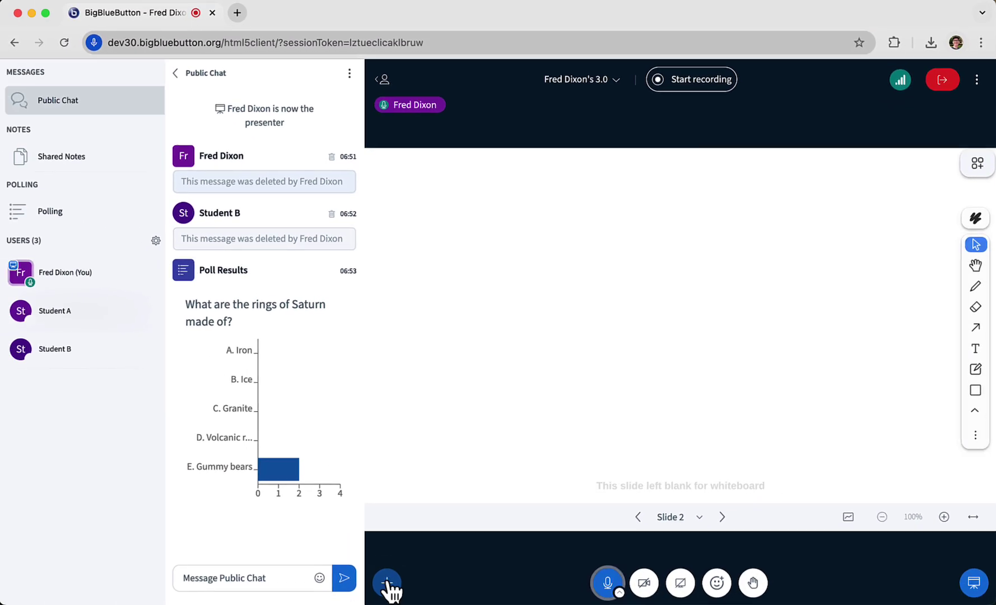
# Load the BigBlueButton 3.0 Release Features presentation, underline Raise Hand and Leave, and draw a downward arrow.
pyautogui.click(387, 584)
pyautogui.click(480, 378)
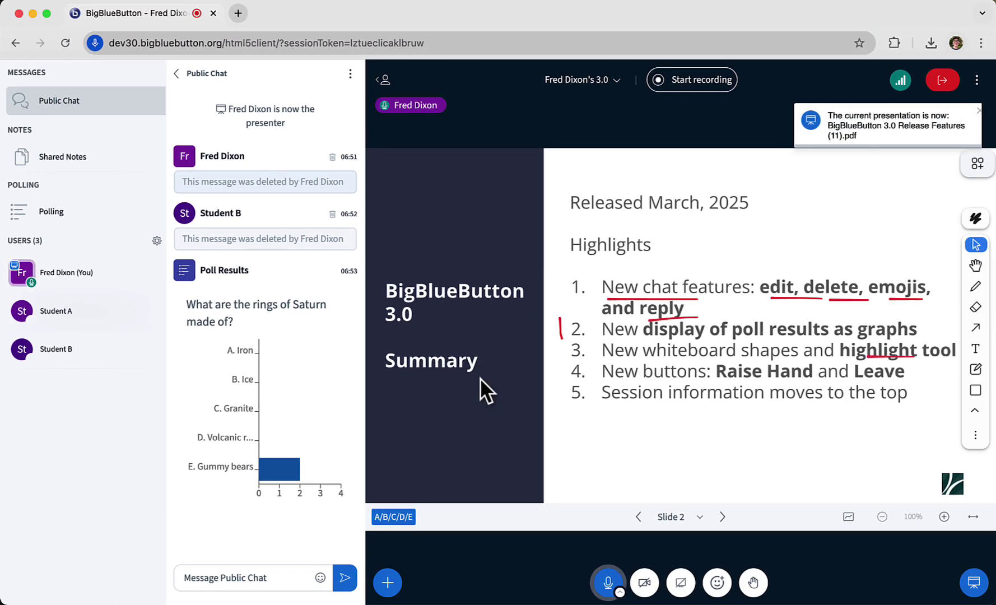
pyautogui.press('d')
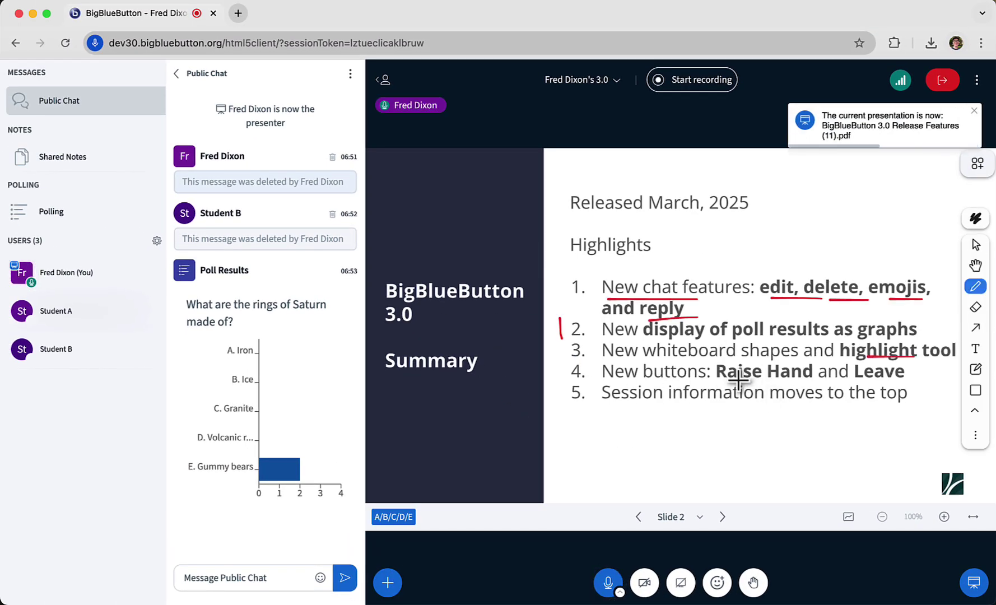
pyautogui.moveTo(717, 381); pyautogui.dragTo(892, 381)
pyautogui.moveTo(753, 436)
pyautogui.mouseDown()
pyautogui.moveTo(755, 480)
pyautogui.moveTo(769, 480)
pyautogui.mouseUp()
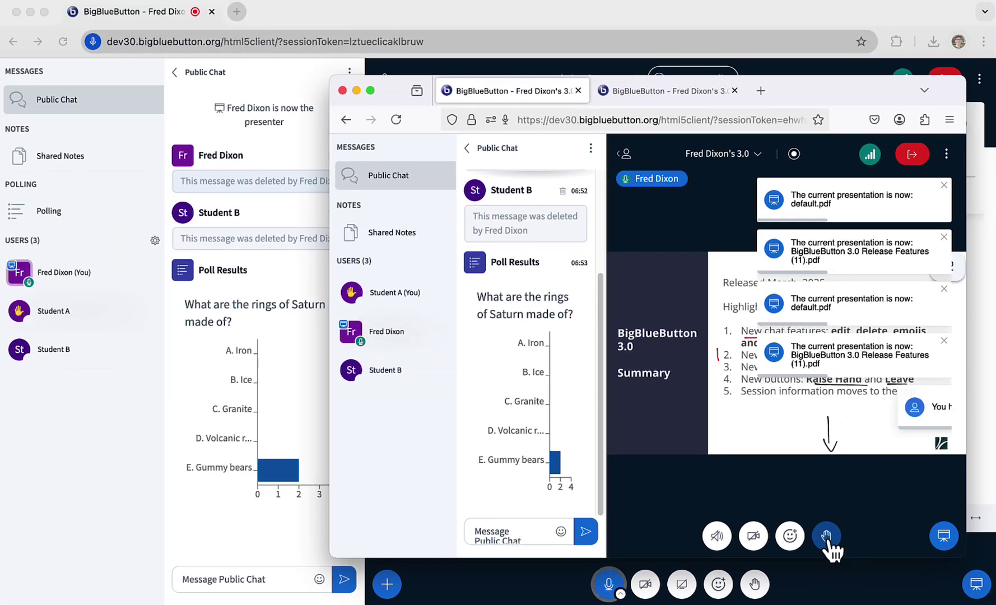
# Raise hands as Student A and Student B, then lower both from the presenter's view.
pyautogui.click(832, 404)
pyautogui.click(554, 588)
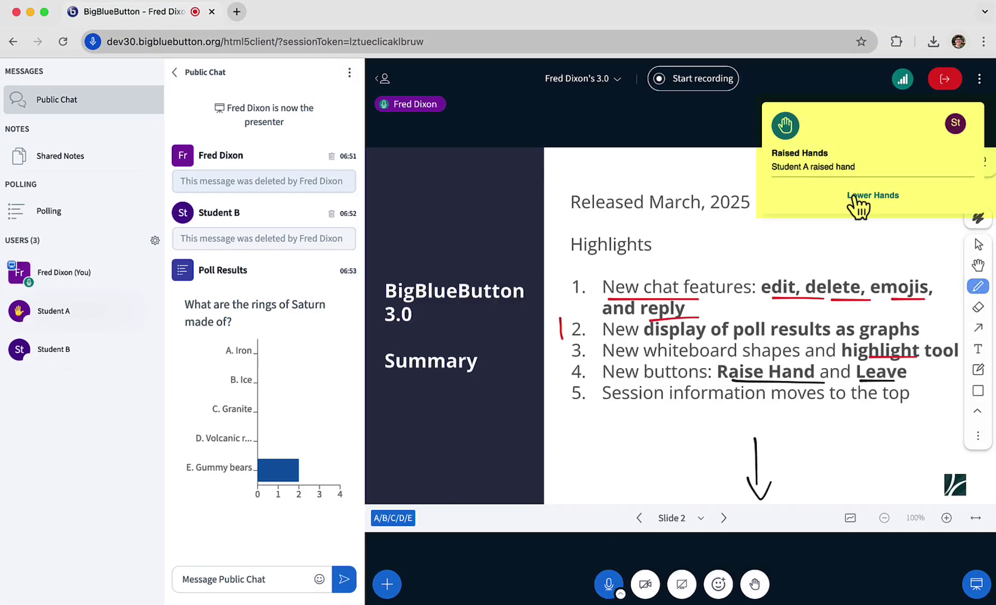
pyautogui.press('super+Tab')
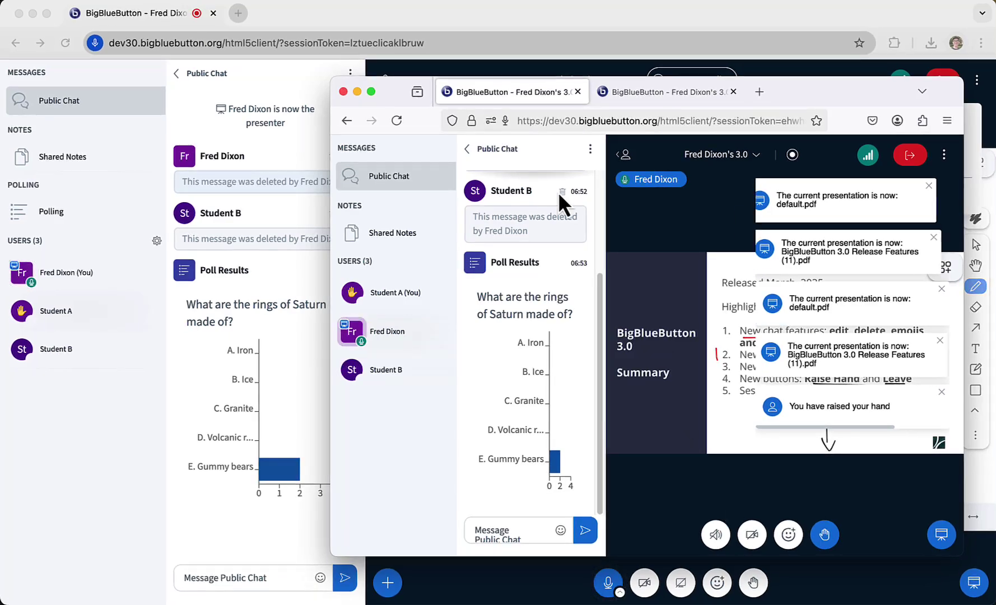
pyautogui.click(650, 95)
pyautogui.click(813, 535)
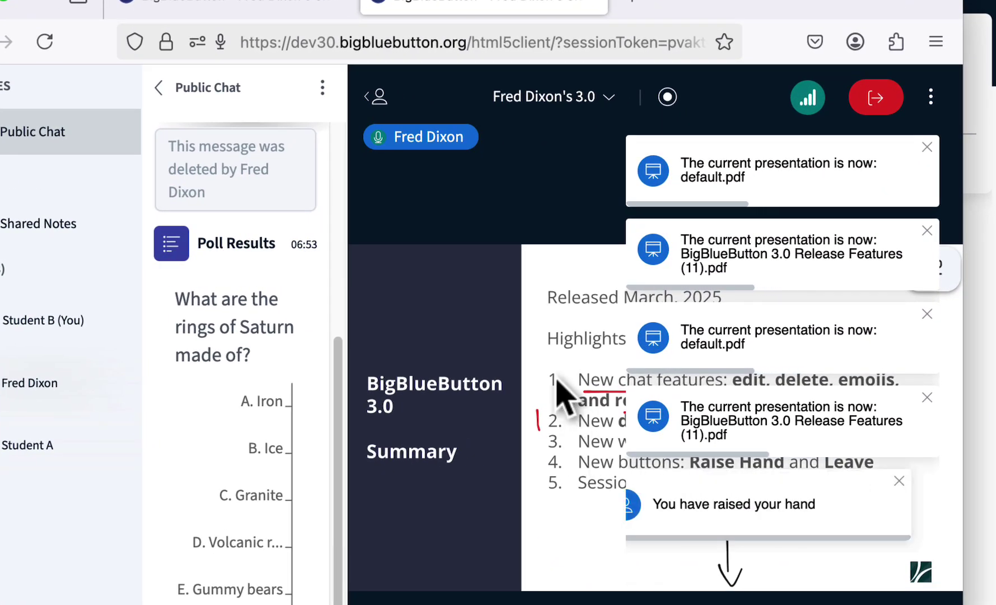
pyautogui.press('super+Tab')
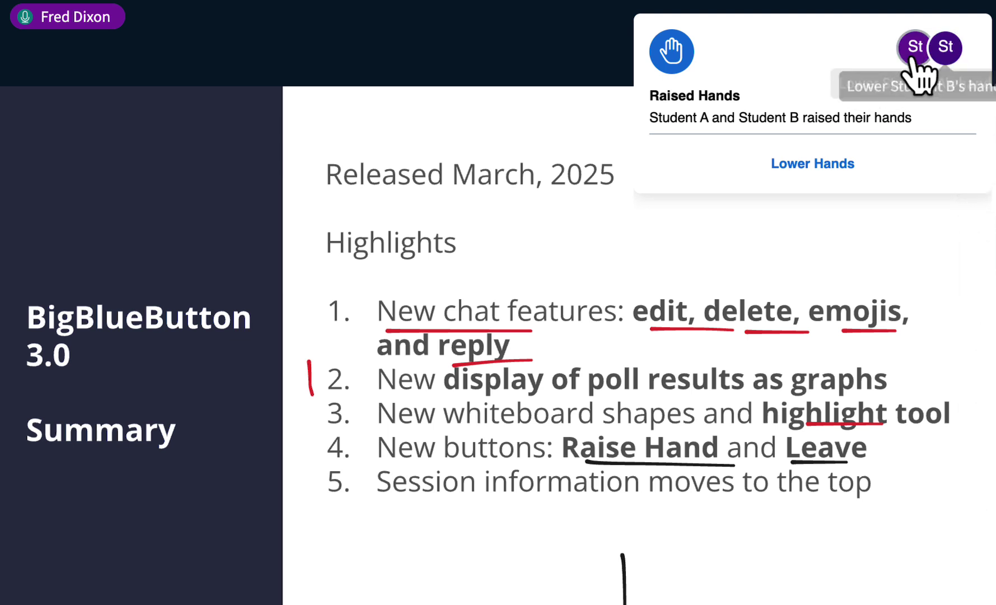
pyautogui.click(915, 53)
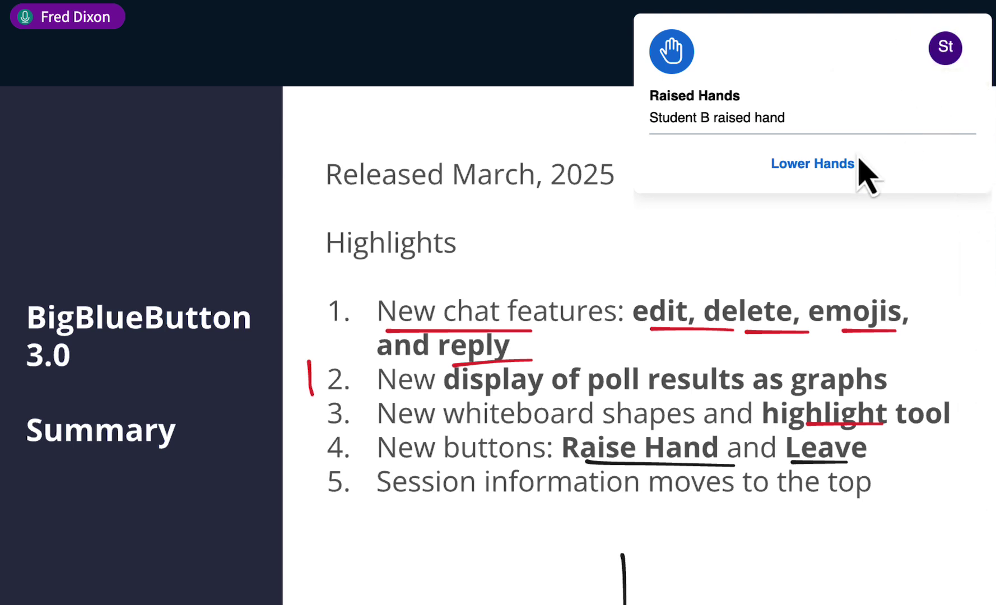
pyautogui.click(787, 167)
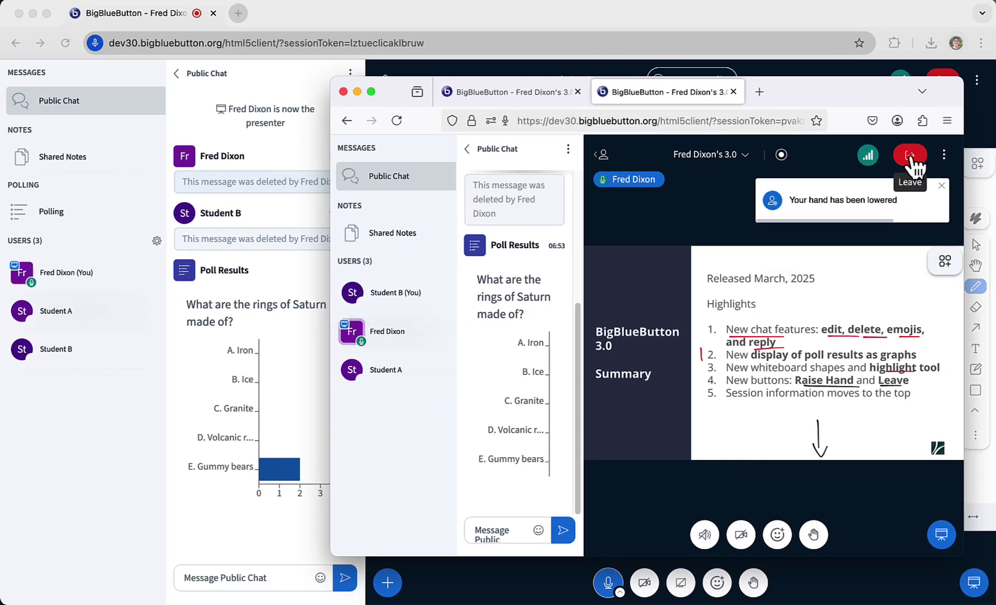
# Leave the meeting as Student B, then start and cancel ending the session for everyone as presenter.
pyautogui.click(912, 158)
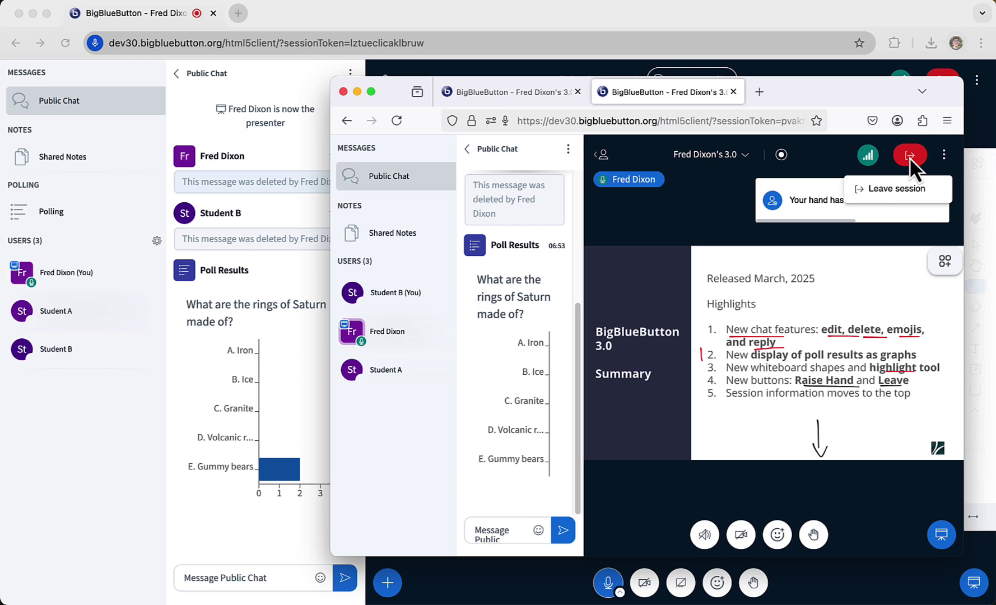
pyautogui.click(903, 190)
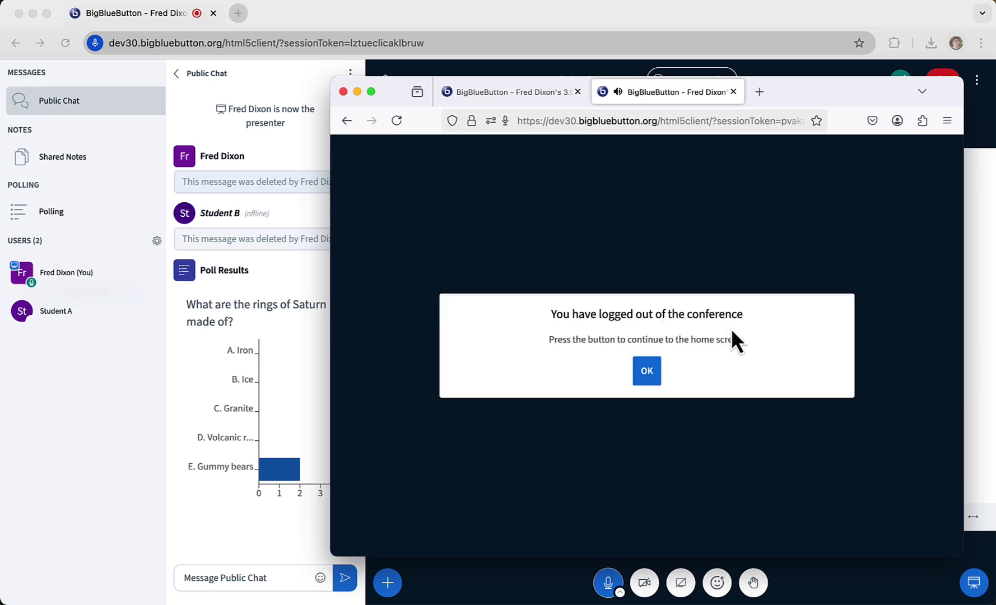
pyautogui.press('super+Tab')
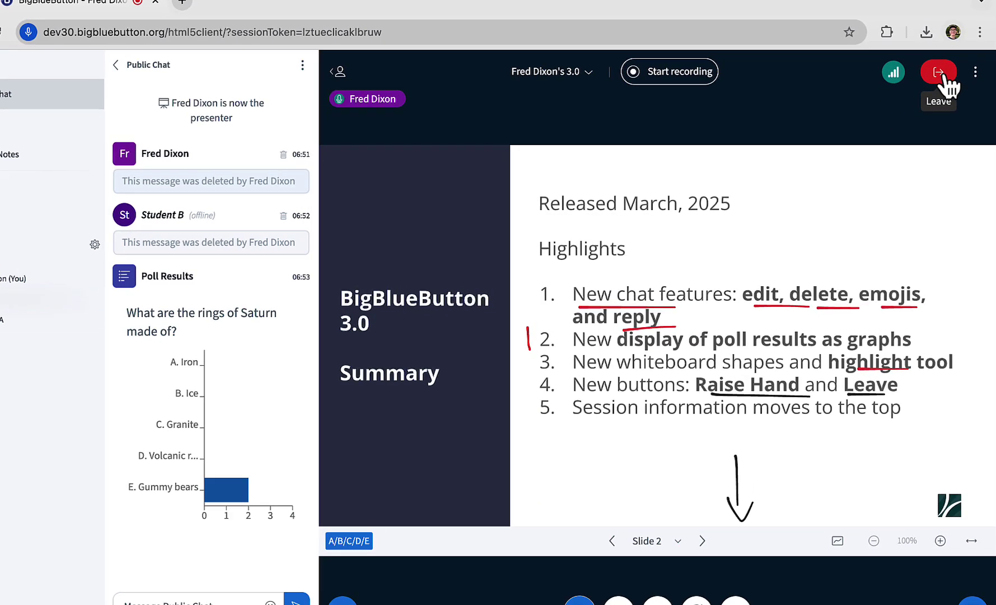
pyautogui.click(939, 72)
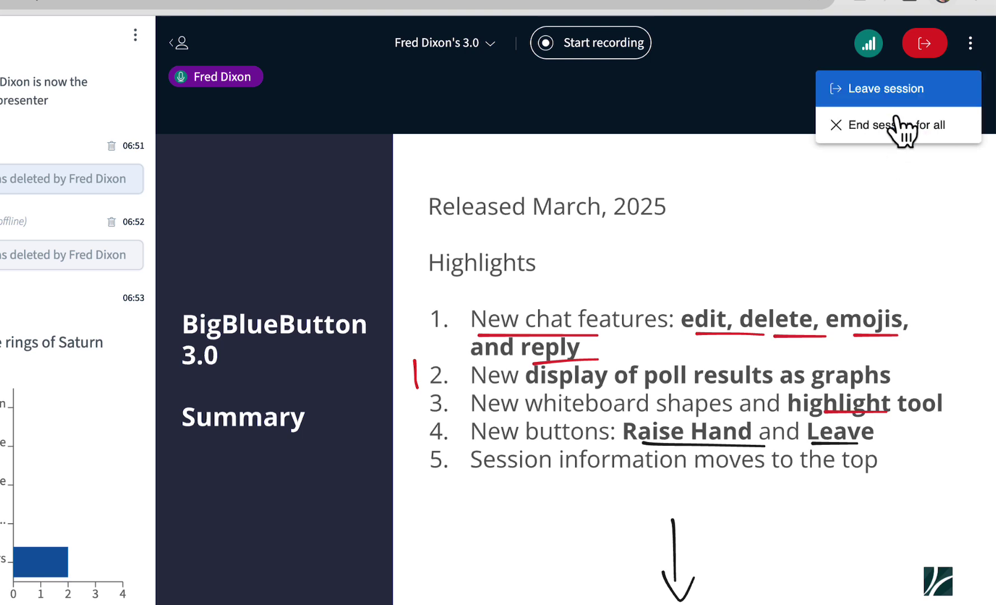
pyautogui.click(872, 125)
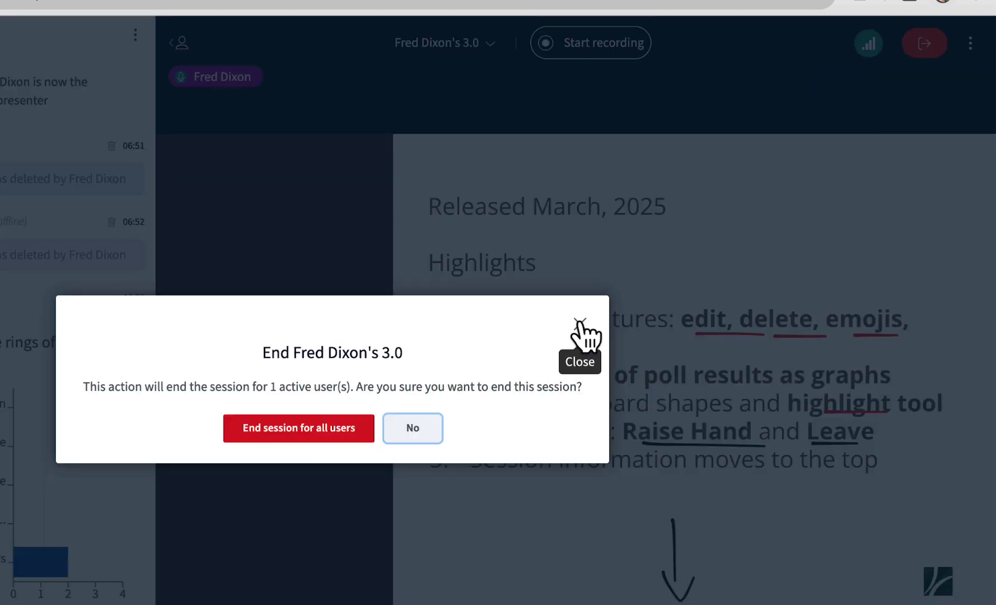
pyautogui.click(923, 55)
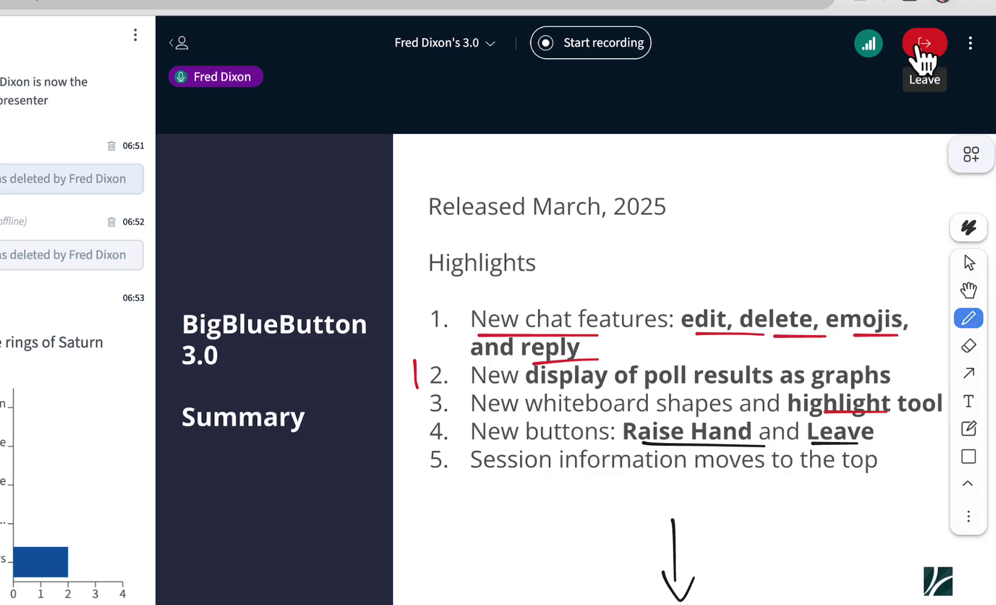
pyautogui.click(745, 265)
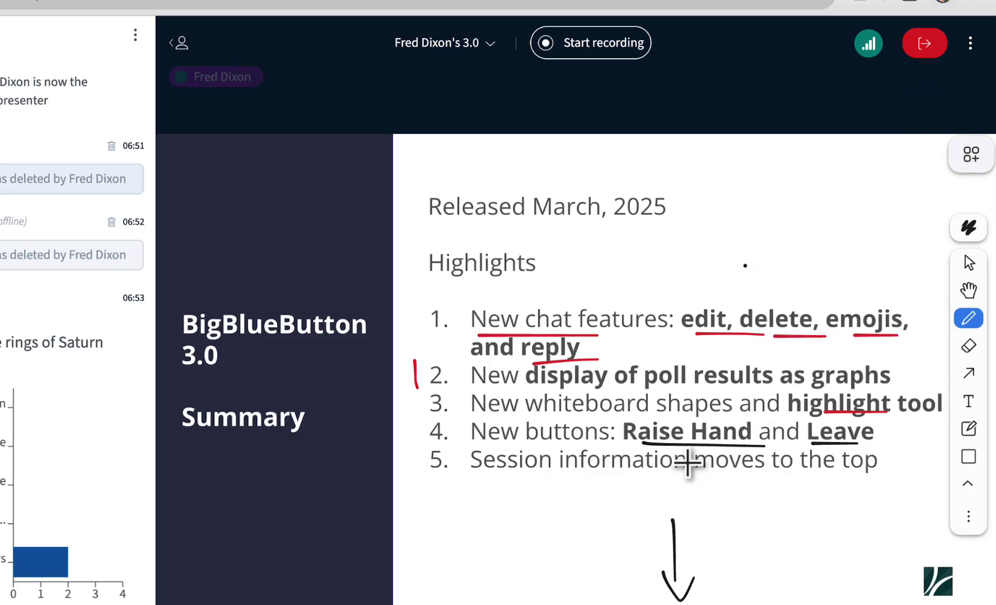
# Underline the session-information line on the Summary slide and copy the join URL from Session Details.
pyautogui.moveTo(598, 480); pyautogui.dragTo(793, 480)
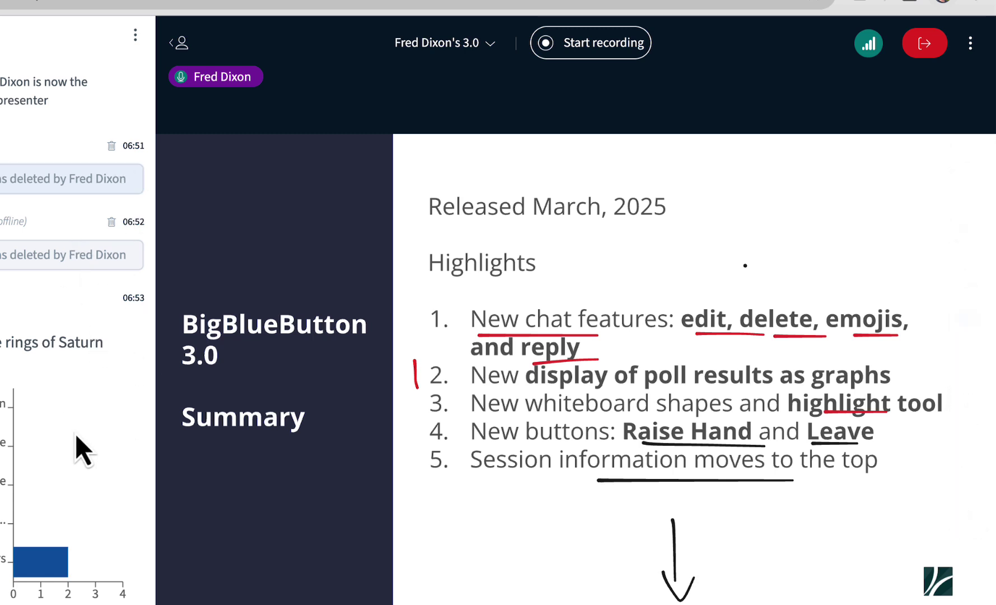
pyautogui.click(489, 45)
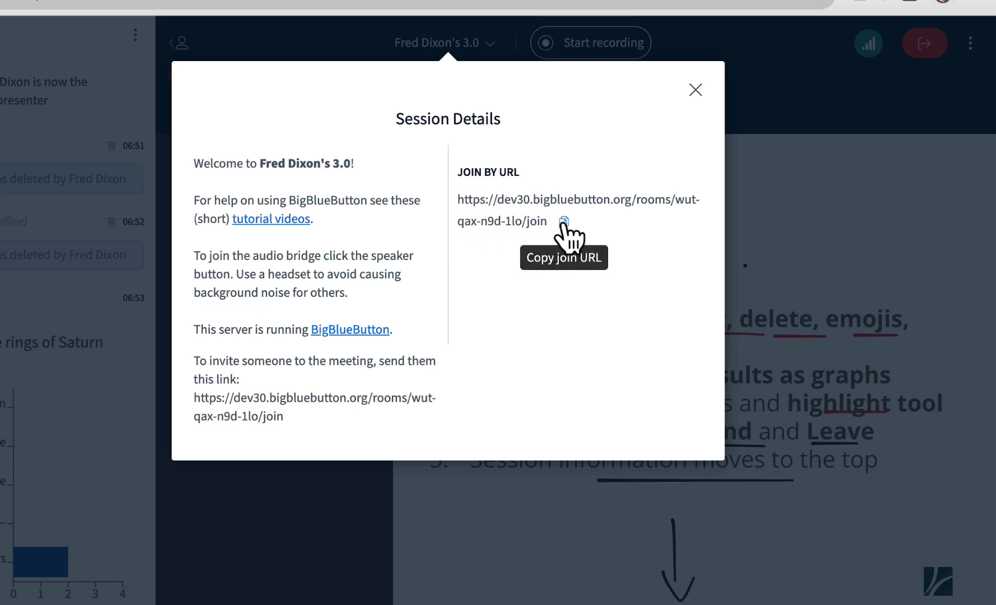
pyautogui.click(563, 222)
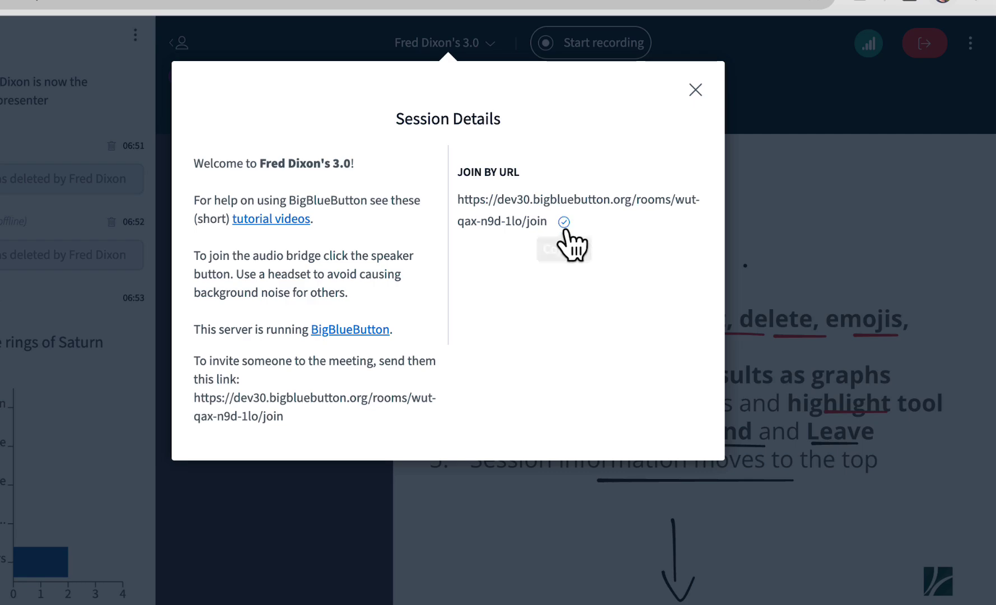
pyautogui.click(734, 237)
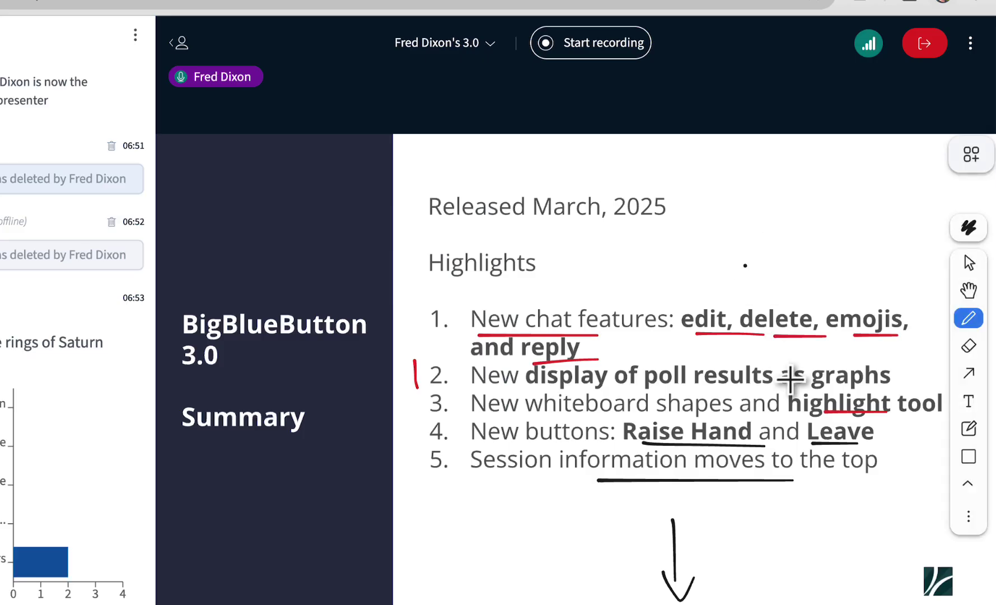